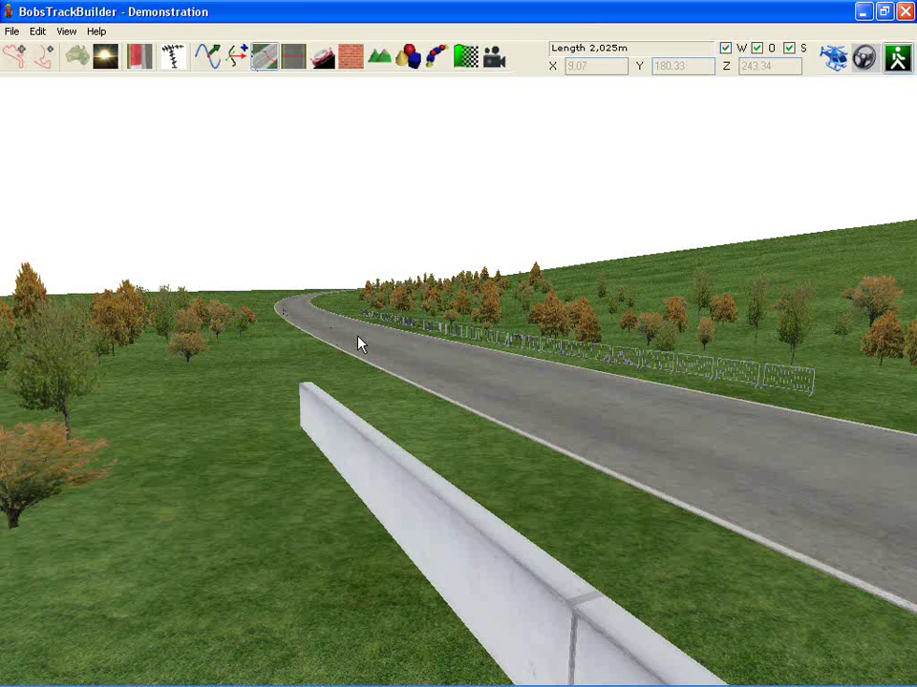
Reshape Surface1's cross-section by slightly raising the inner-left and centre points and lowering the right edge point.
click(264, 57)
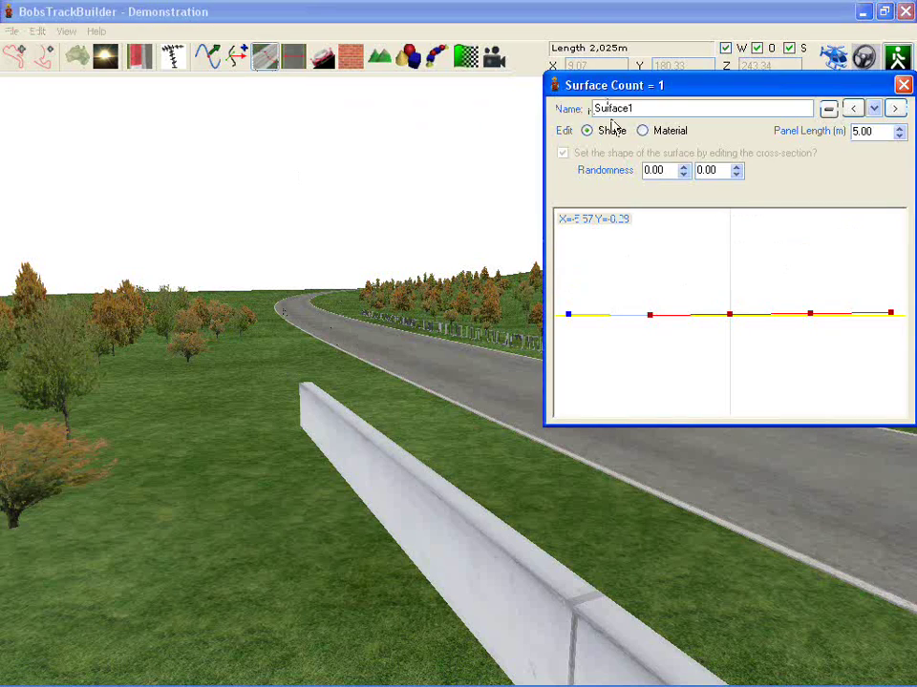
right_drag(356, 256, 387, 279)
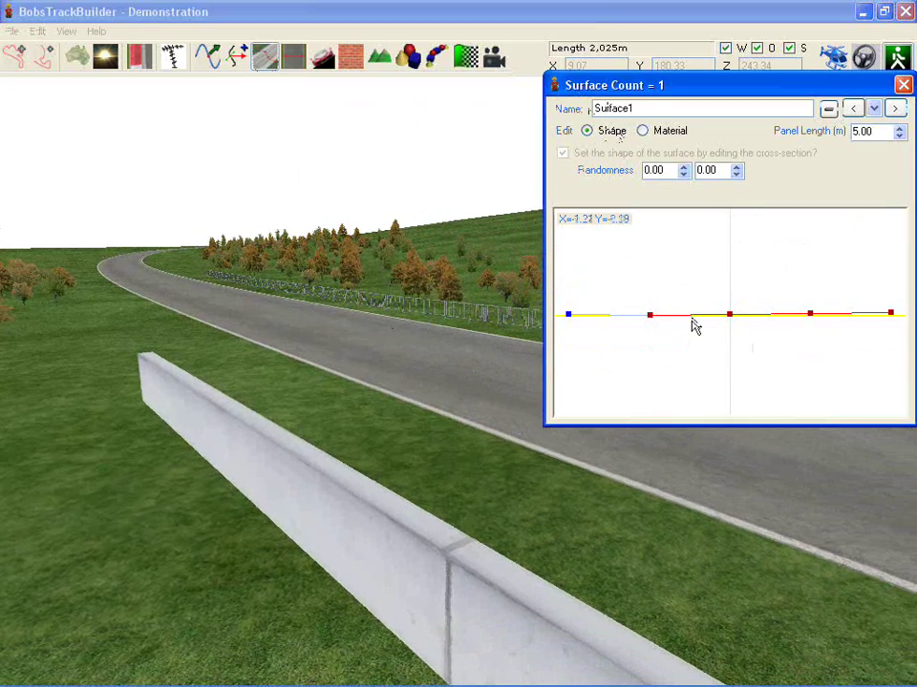
drag(652, 321, 650, 316)
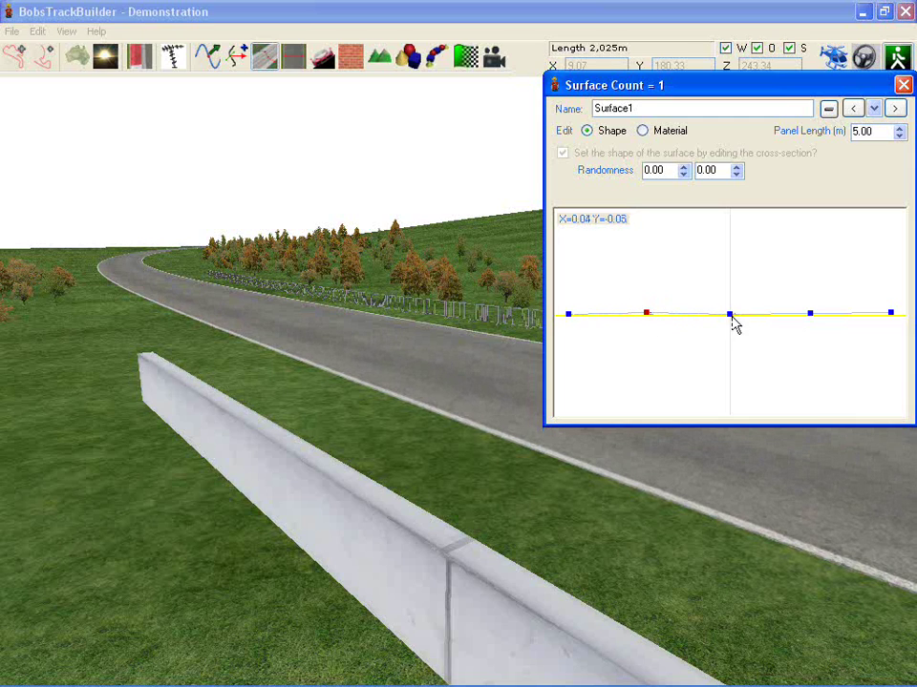
drag(732, 319, 732, 323)
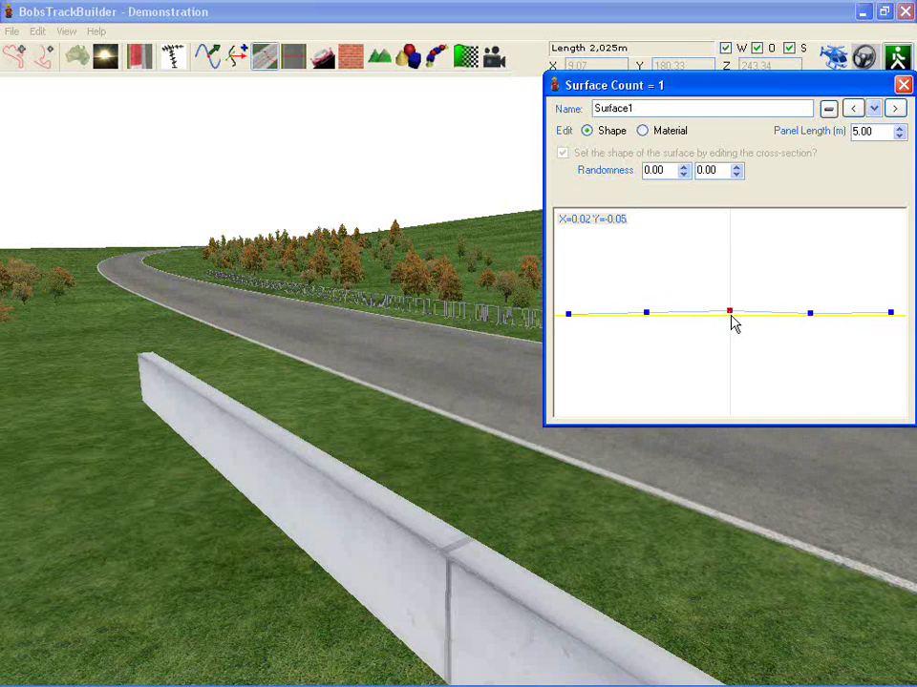
click(890, 315)
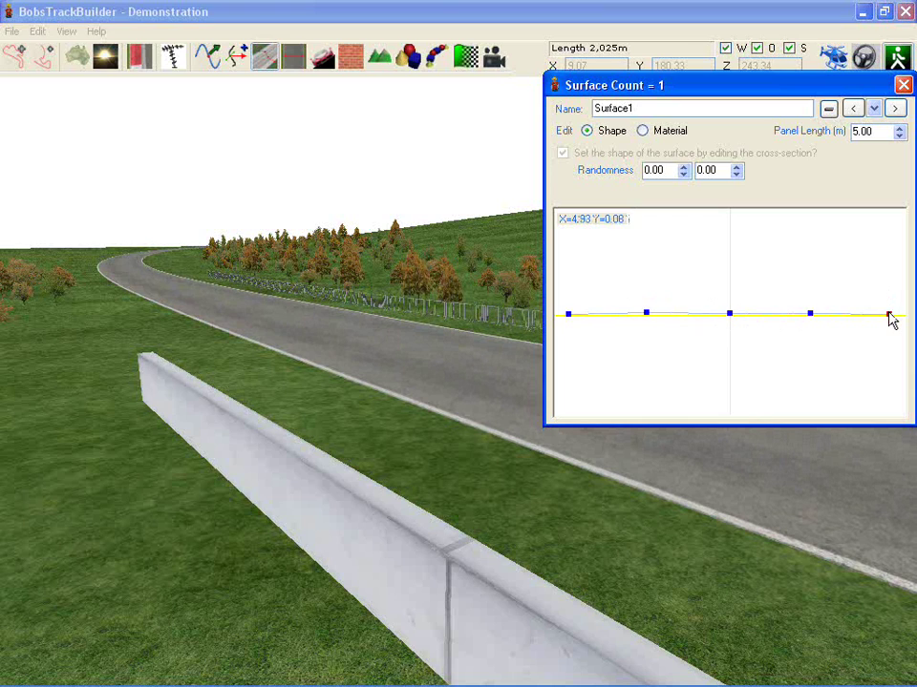
Move the inner-left point of Surface1's cross-section up and down, leaving it close to the baseline.
click(468, 356)
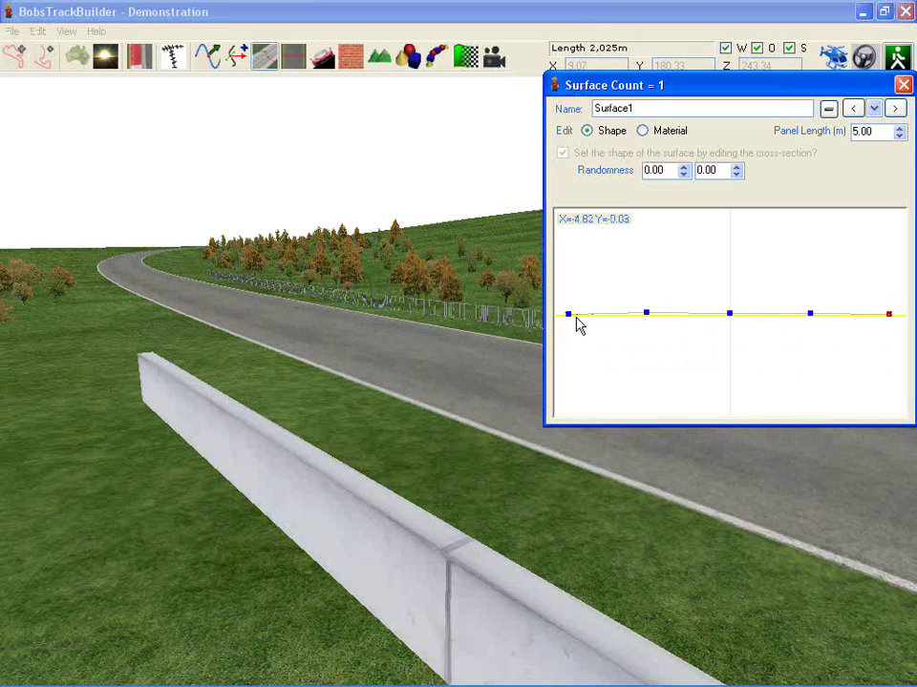
click(291, 358)
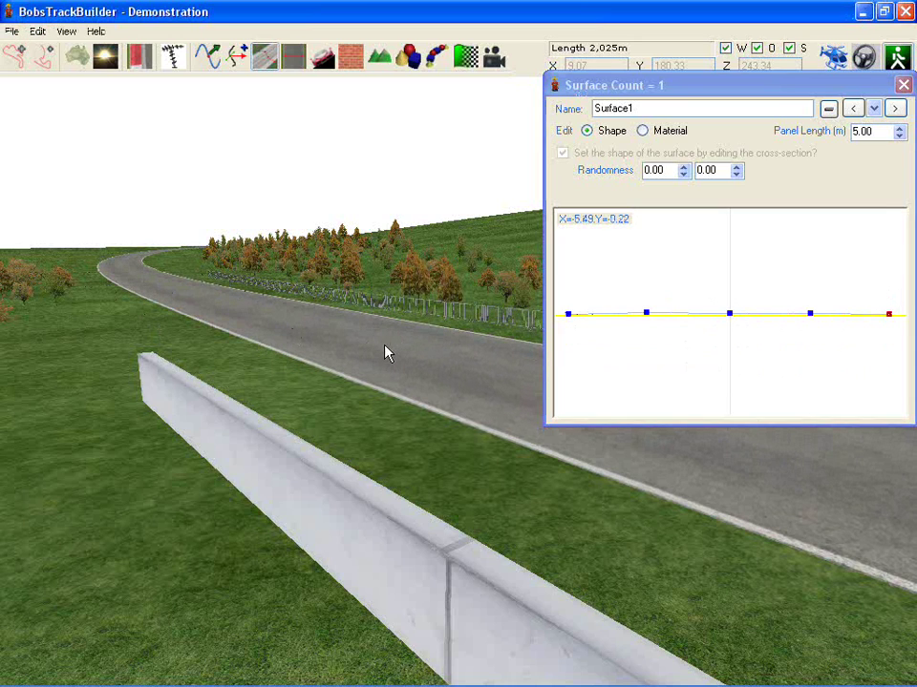
click(645, 318)
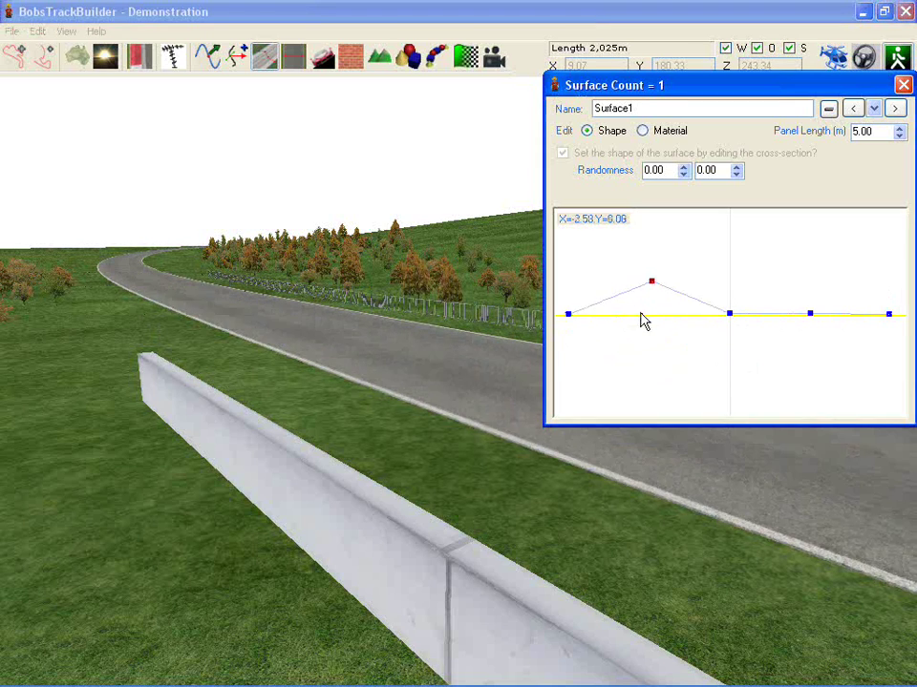
mouse_move(640, 324)
mouse_down()
mouse_move(649, 280)
mouse_move(644, 325)
mouse_up()
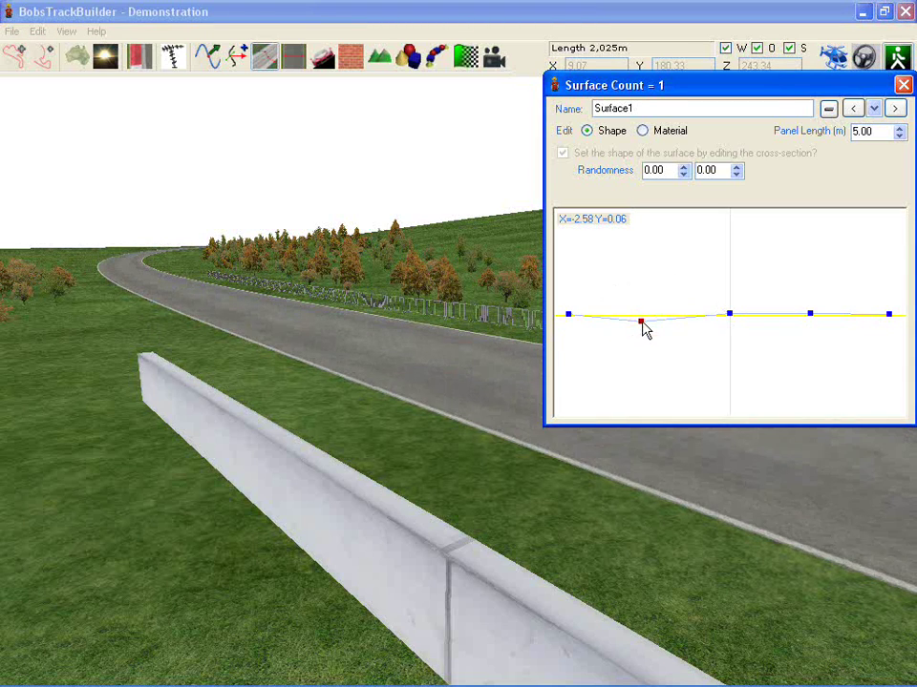
click(487, 334)
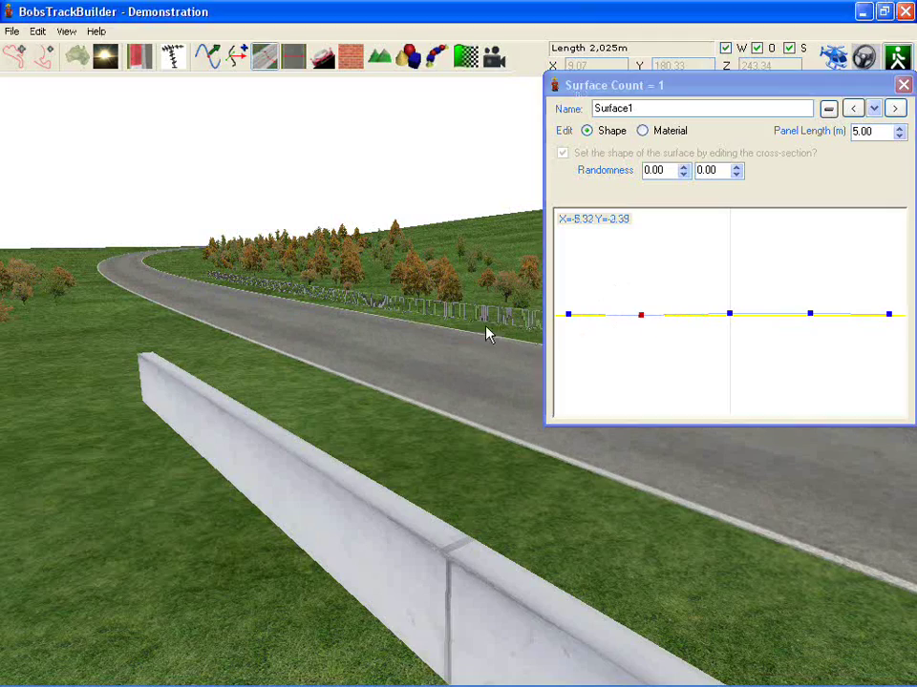
Bring Surface1's cross-section into the 3D view and close the surface editor.
click(853, 108)
click(383, 338)
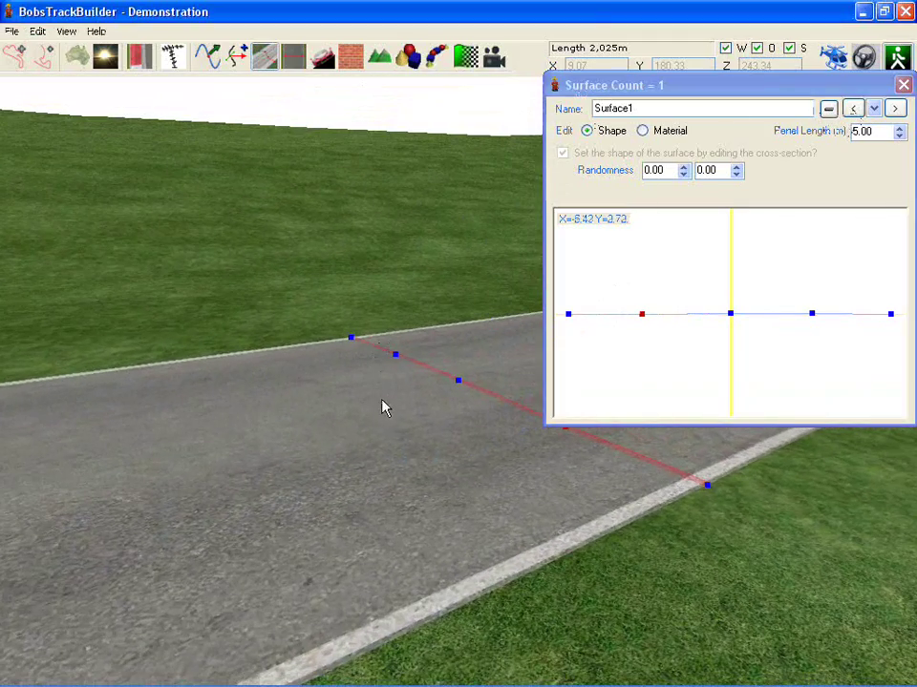
right_drag(382, 408, 45, 407)
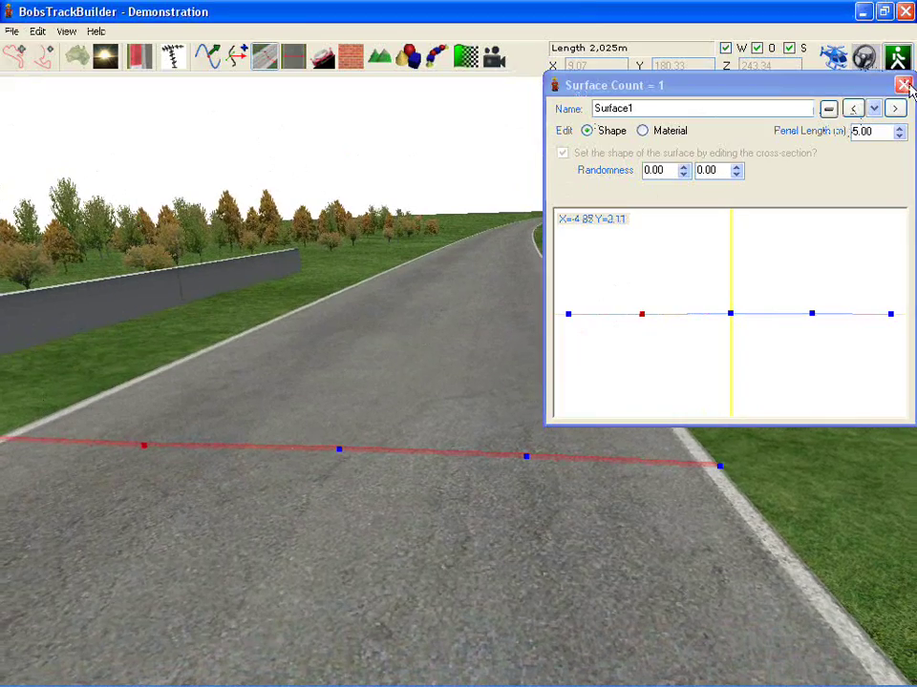
click(903, 85)
Adjust the inner-right and left edge points of Surface1's cross-section directly on the road in the 3D view.
scroll(456, 411, down, 5)
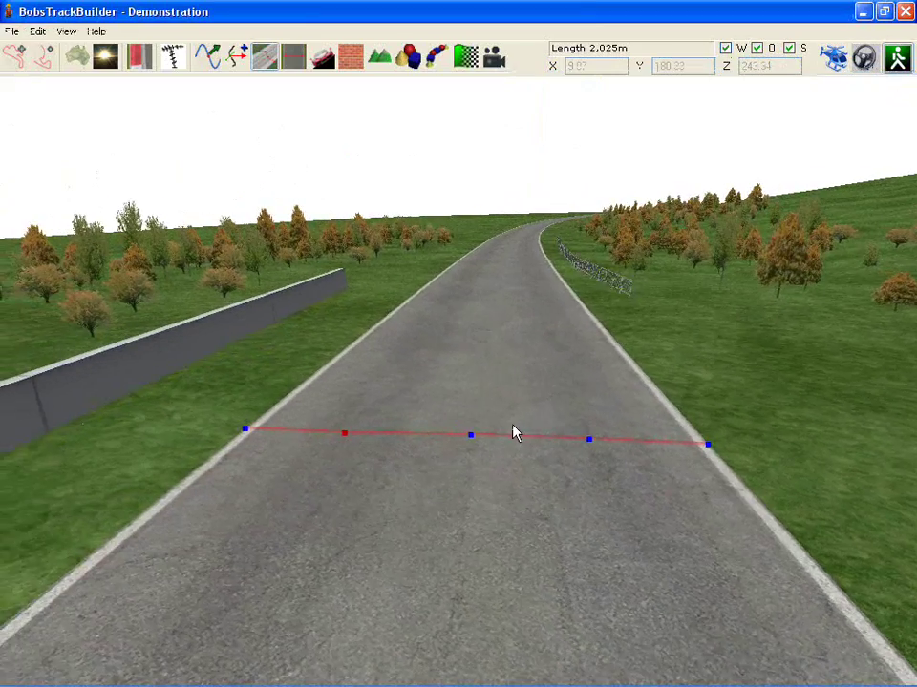
scroll(513, 444, up, 2)
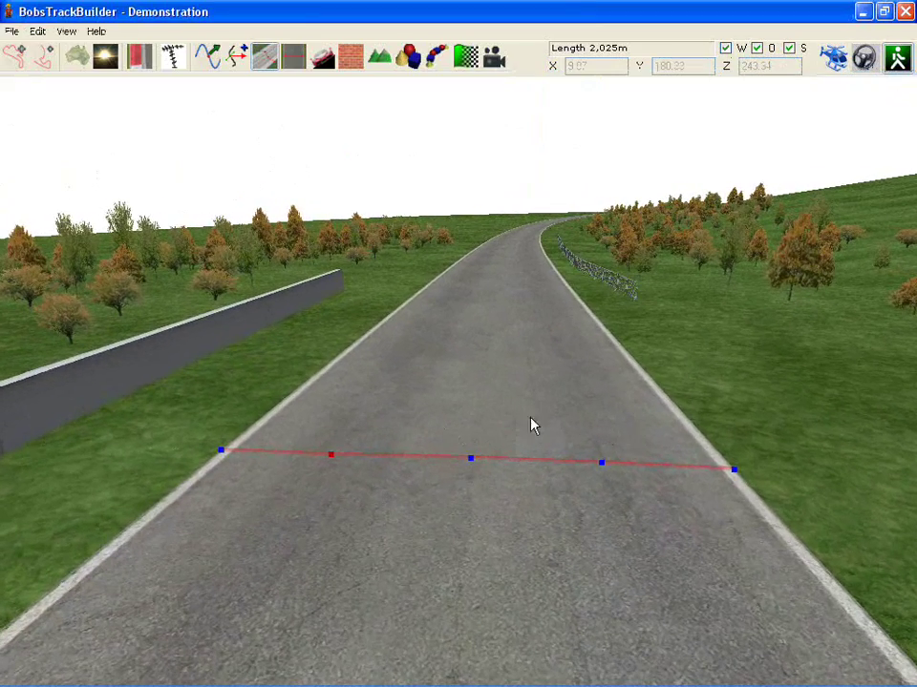
drag(599, 463, 587, 482)
mouse_move(217, 455)
mouse_down()
mouse_move(218, 431)
mouse_move(209, 449)
mouse_up()
Add three surface cross-sections further along the road, alongside the fence before the bend.
right_drag(485, 281, 487, 334)
drag(503, 259, 464, 683)
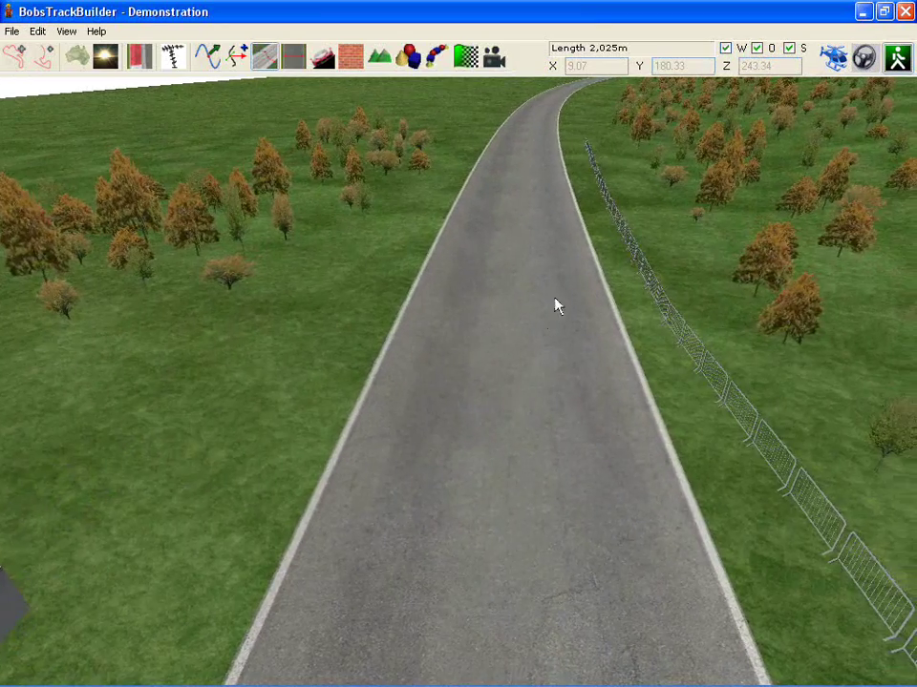
drag(554, 300, 458, 570)
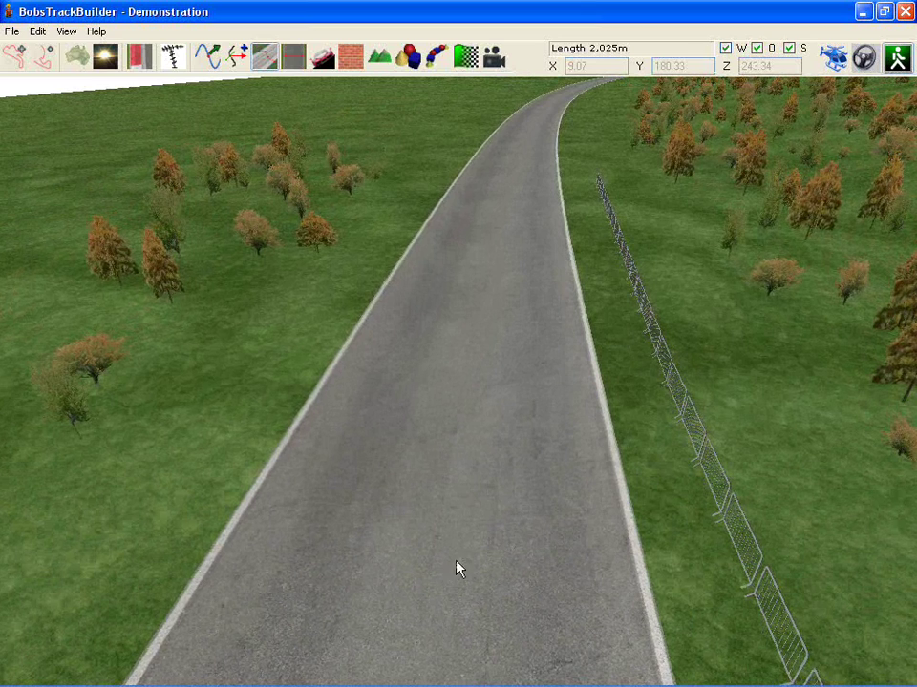
click(483, 321)
click(510, 216)
click(507, 258)
Raise the centre and two right-hand points of the middle new cross-section together.
scroll(540, 260, up, 1)
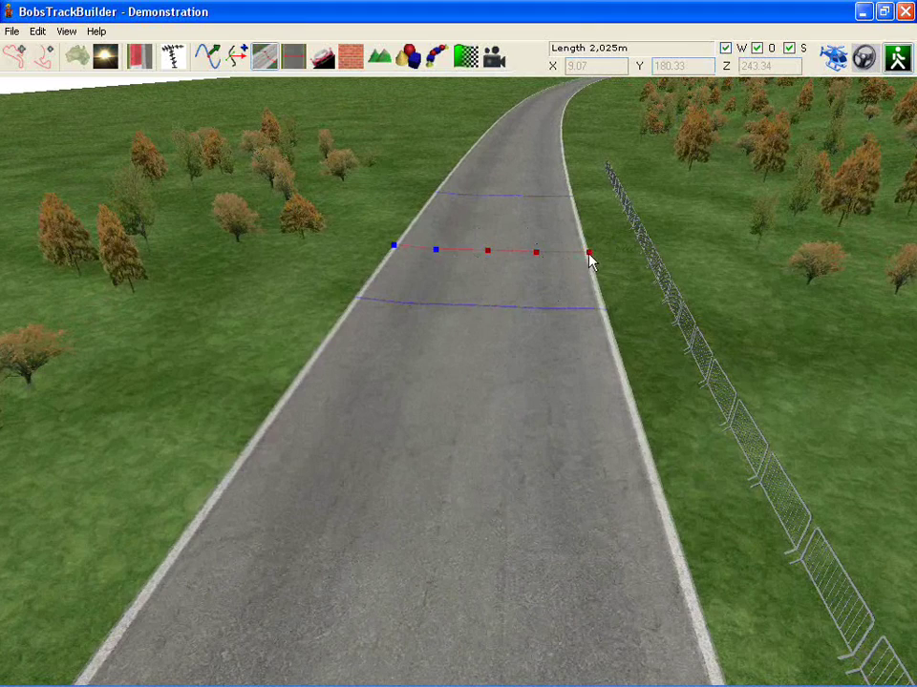
drag(588, 254, 587, 242)
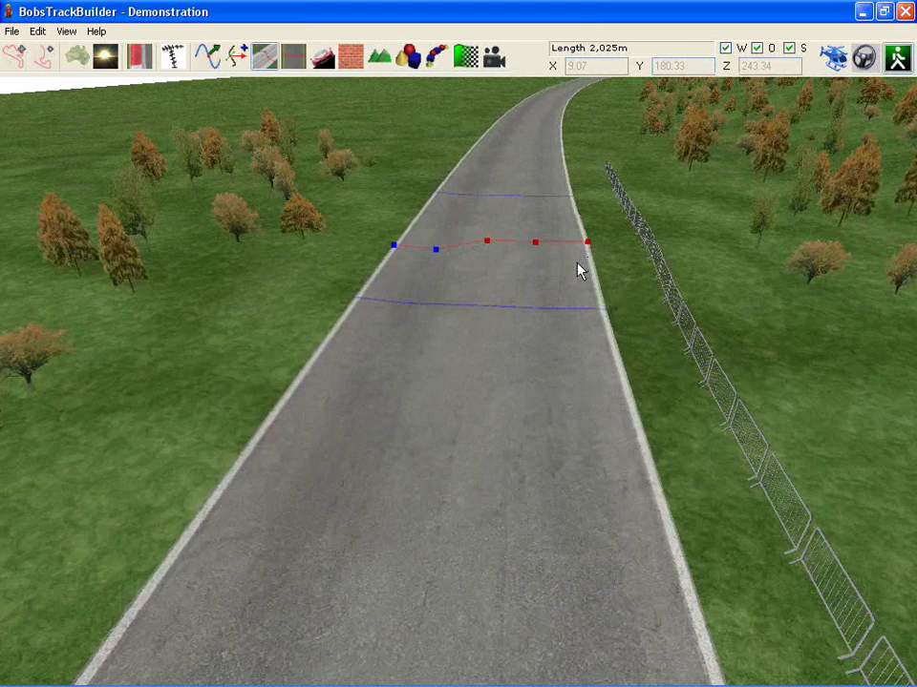
scroll(577, 270, up, 5)
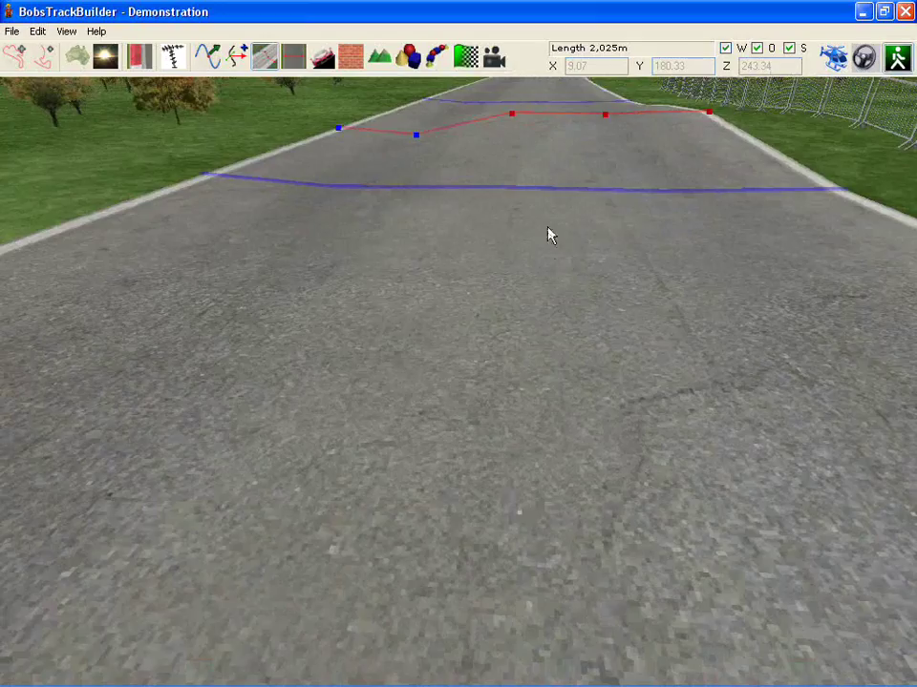
right_drag(547, 227, 532, 502)
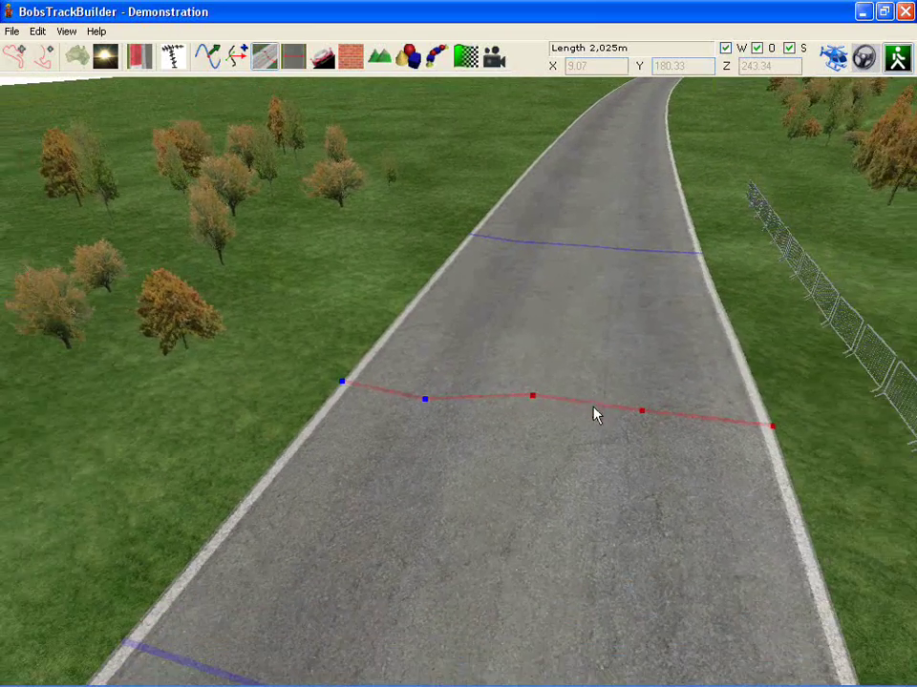
right_drag(594, 413, 603, 349)
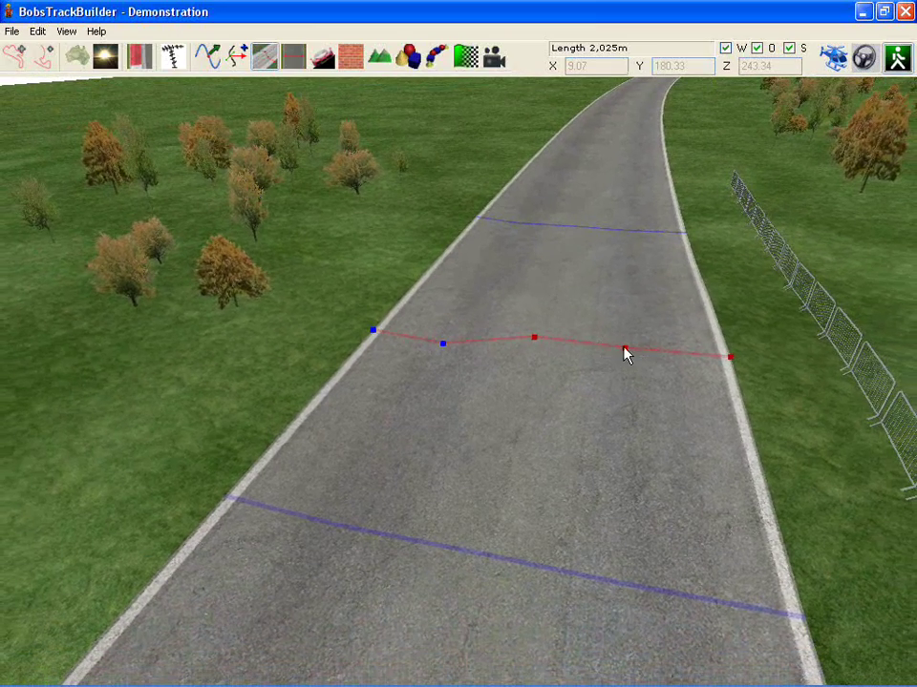
Lower the inner-right point of the middle cross-section and pull its right edge point inward to narrow the road.
drag(625, 355, 661, 368)
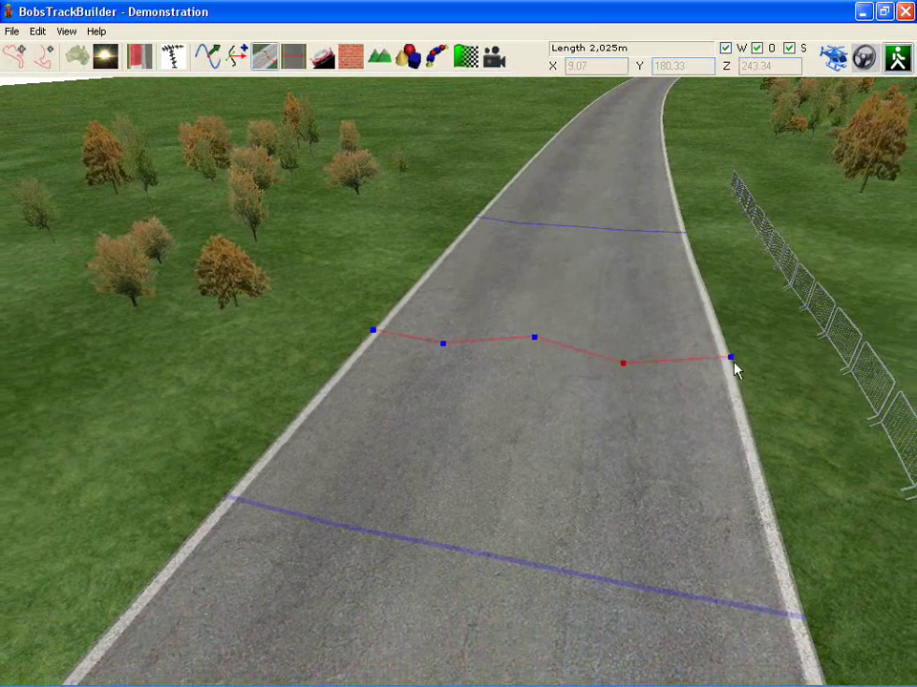
drag(732, 360, 715, 363)
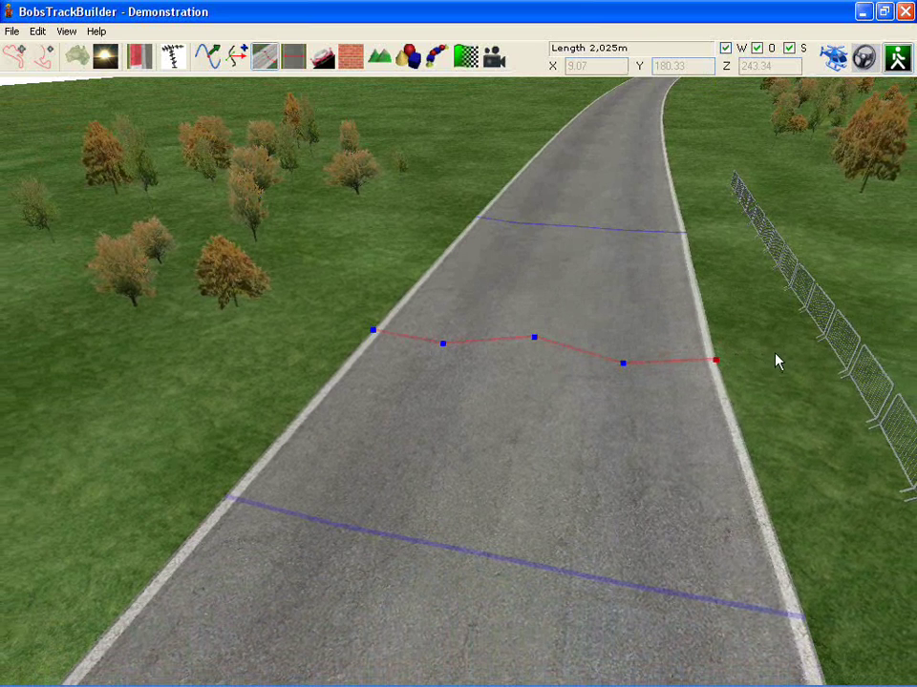
drag(776, 361, 698, 346)
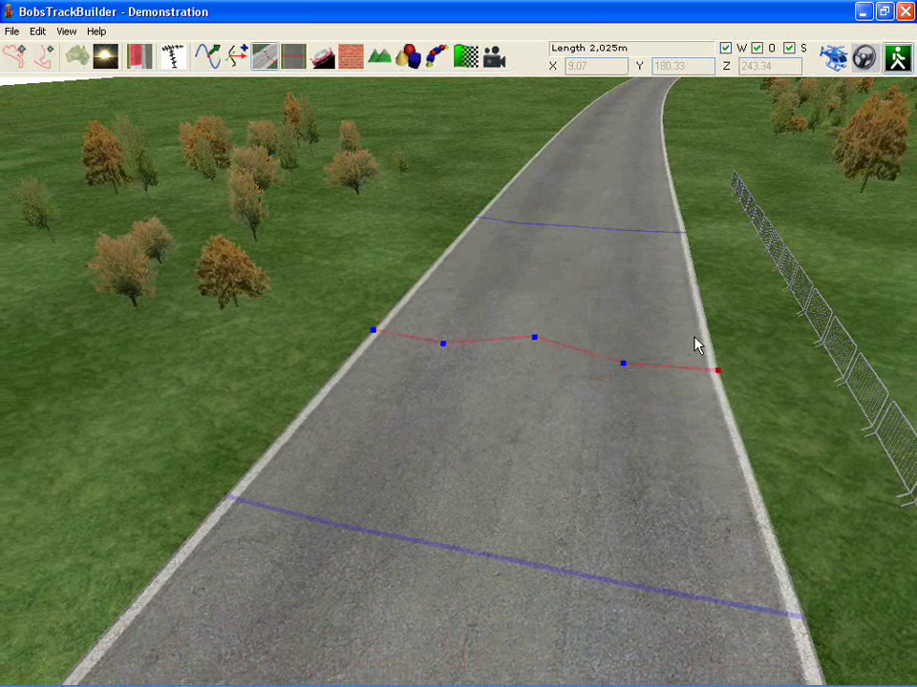
Smooth the middle cross-section by raising its inner-right point and slightly lowering its centre point.
click(624, 367)
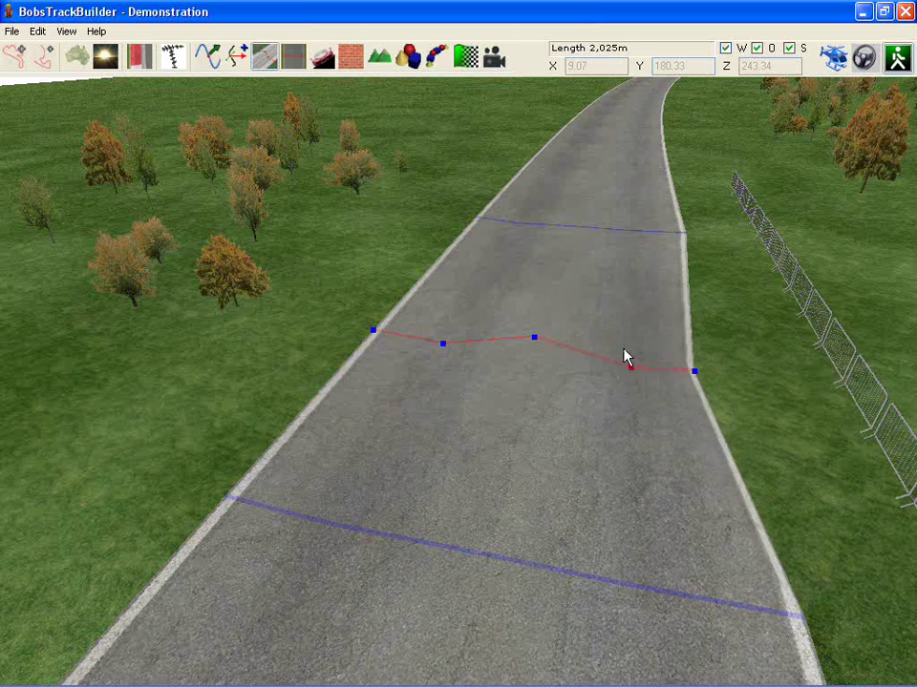
drag(623, 350, 616, 355)
click(534, 338)
drag(536, 346, 536, 353)
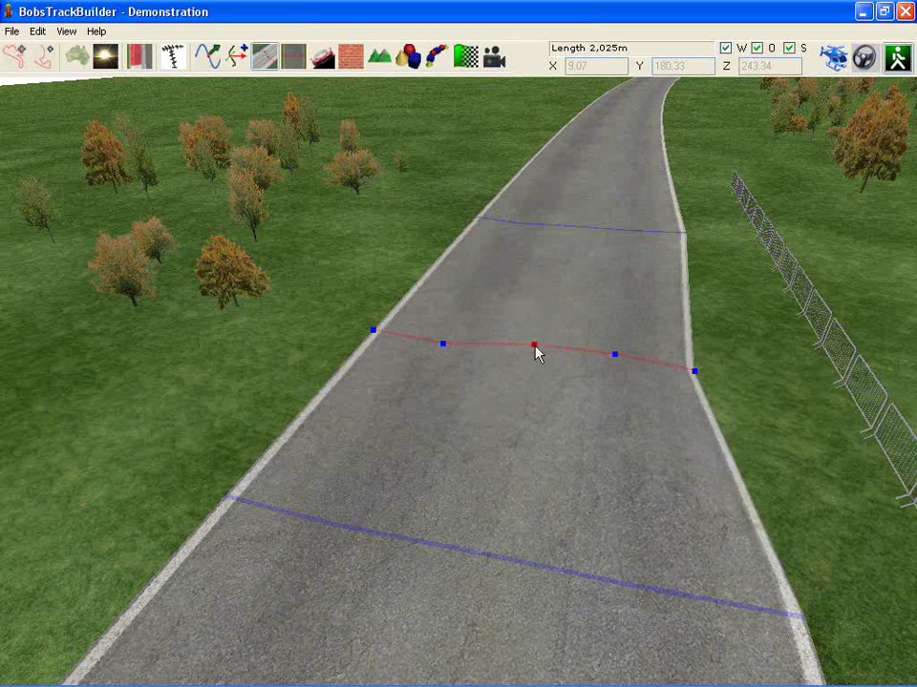
Switch surface editing to Material and enable Set Material for Surface3, the middle new cross-section.
right_drag(648, 373, 656, 348)
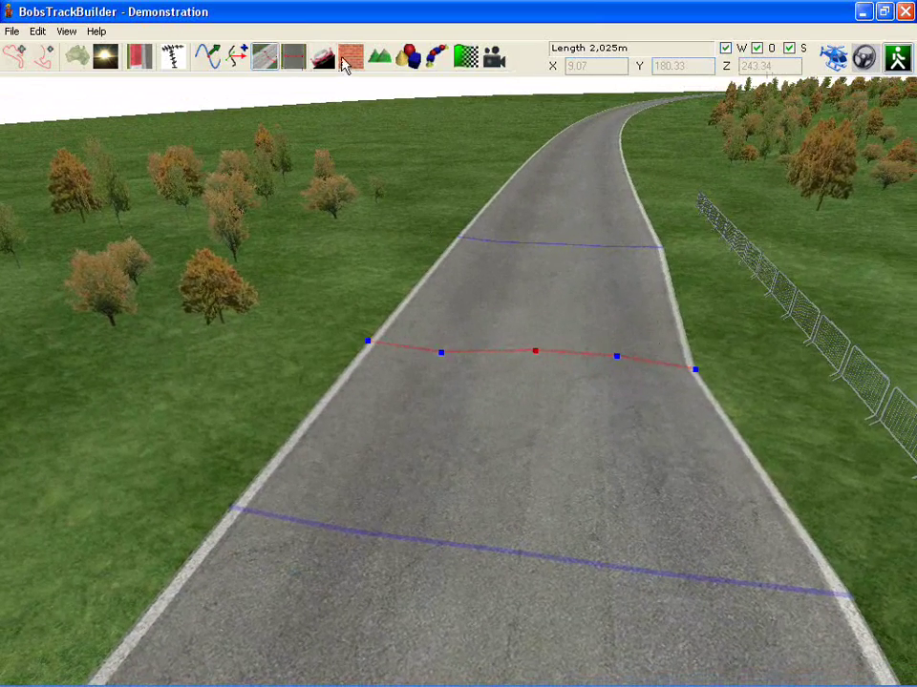
click(350, 59)
click(272, 61)
right_drag(313, 199, 428, 297)
click(643, 131)
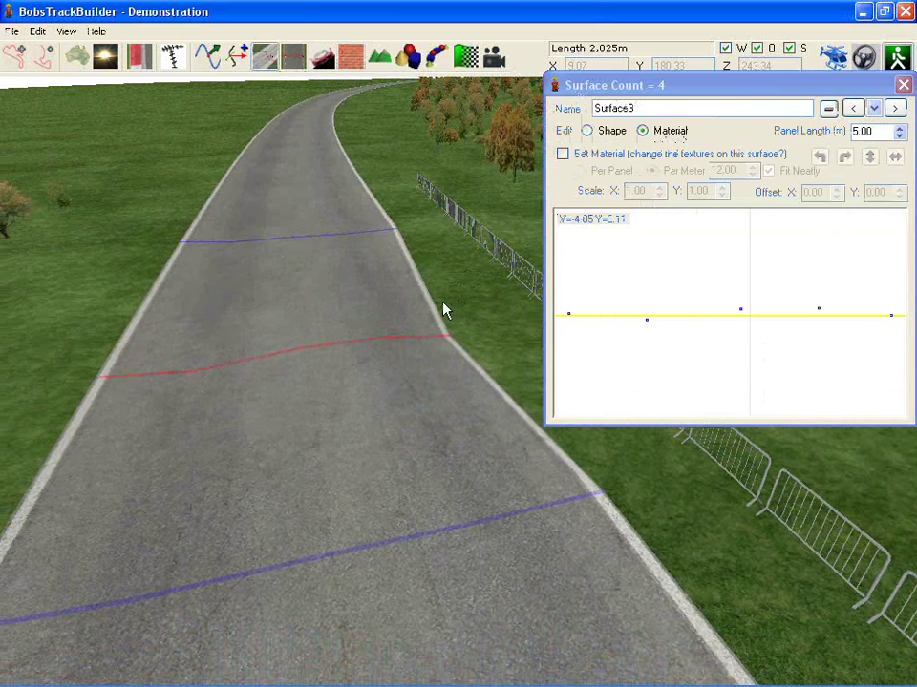
click(564, 155)
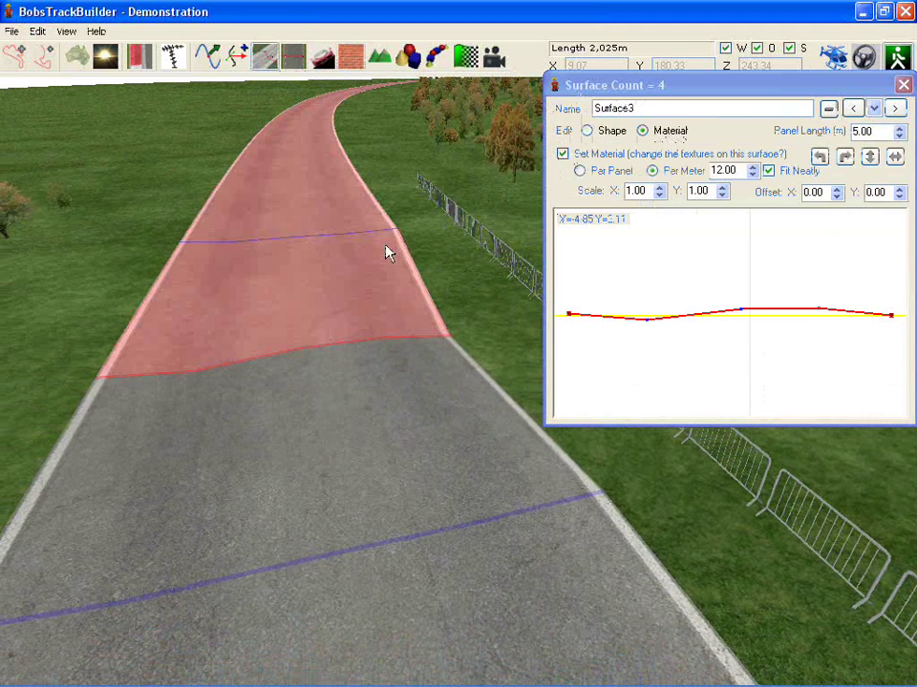
Enable Set Material for the neighbouring cross-sections Surface4 and Surface2.
click(373, 238)
click(562, 154)
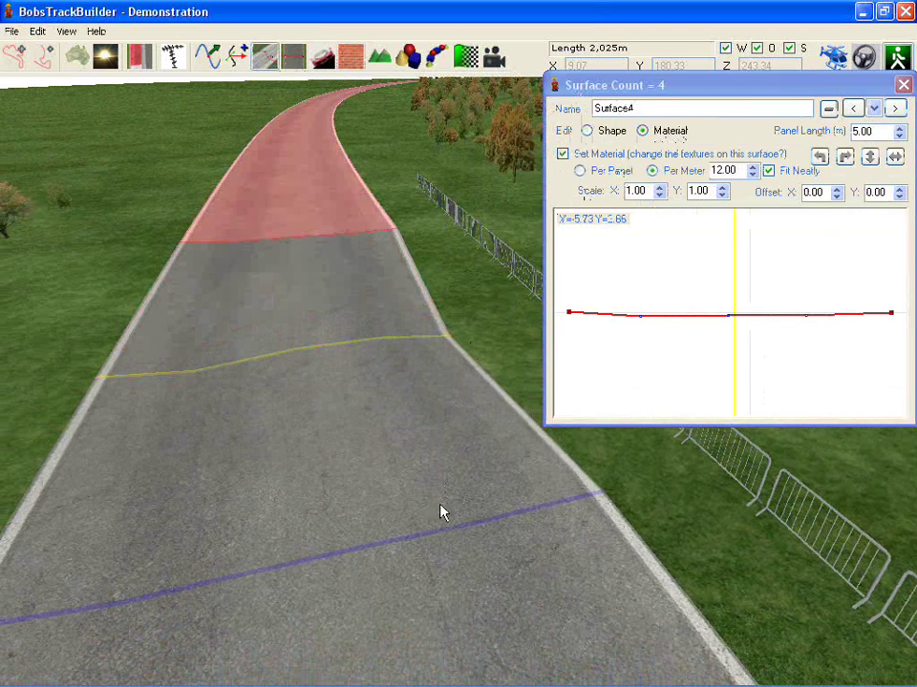
click(445, 530)
click(607, 156)
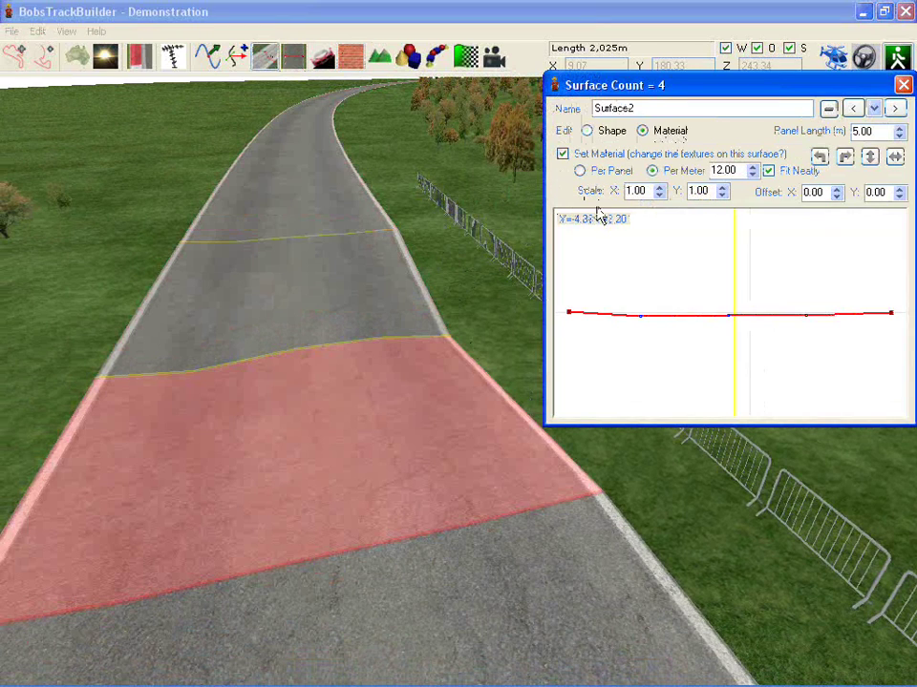
Replace the material of the road section between Surface3 and Surface4 with Tarmac003.
click(321, 302)
right_click(349, 284)
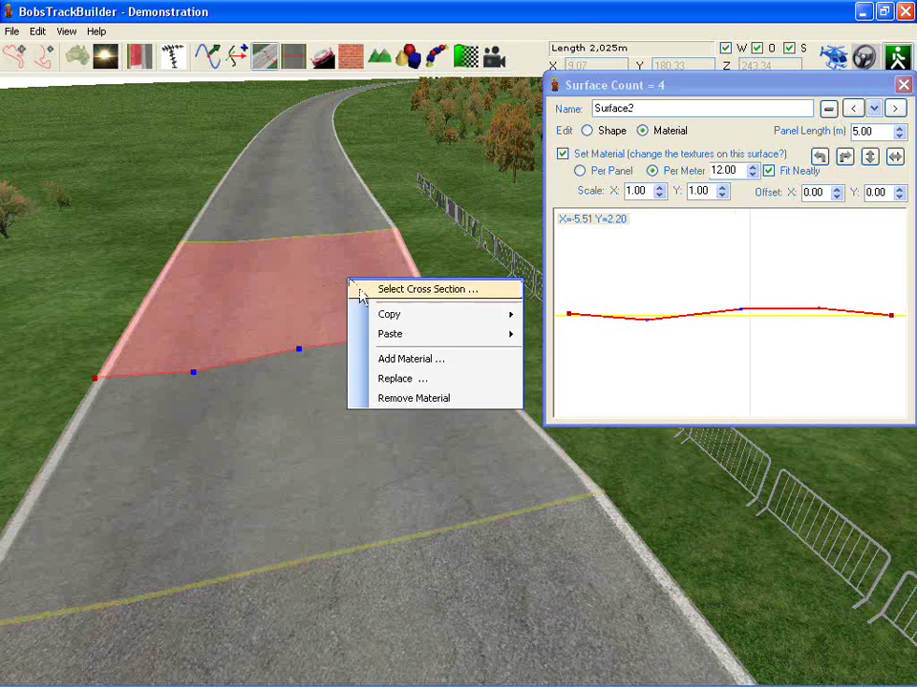
click(418, 380)
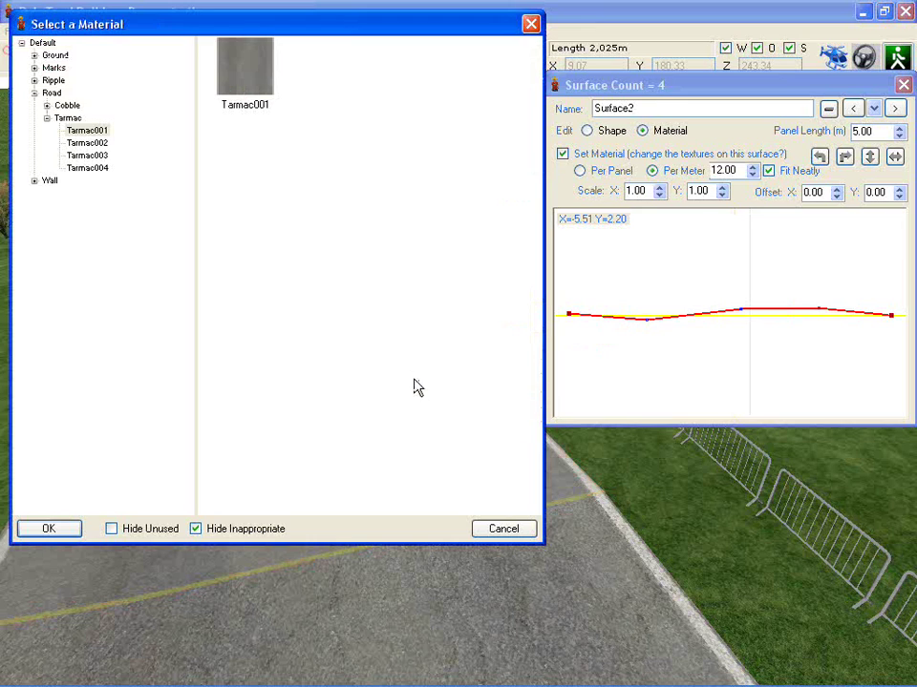
click(88, 142)
click(88, 155)
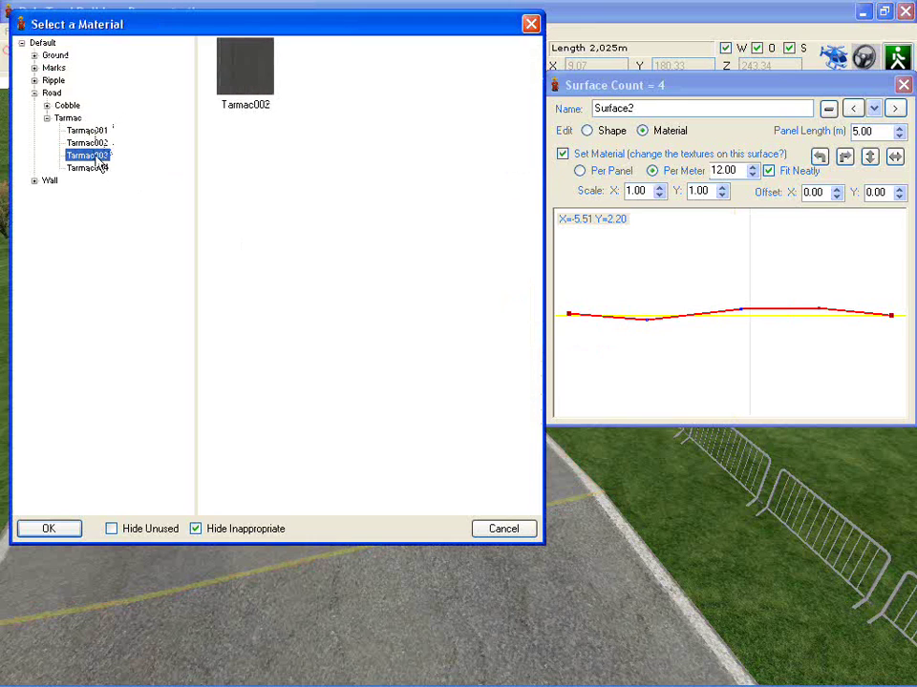
click(246, 62)
click(60, 530)
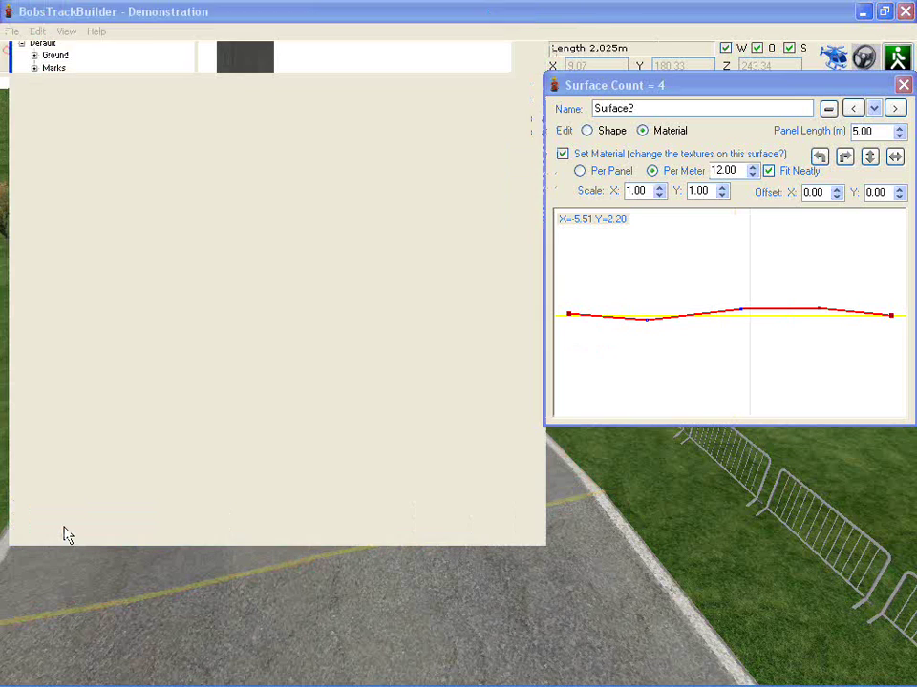
Replace the material of the road section between Surface2 and Surface3 with Cobble001 and inspect it in Shape mode.
click(302, 460)
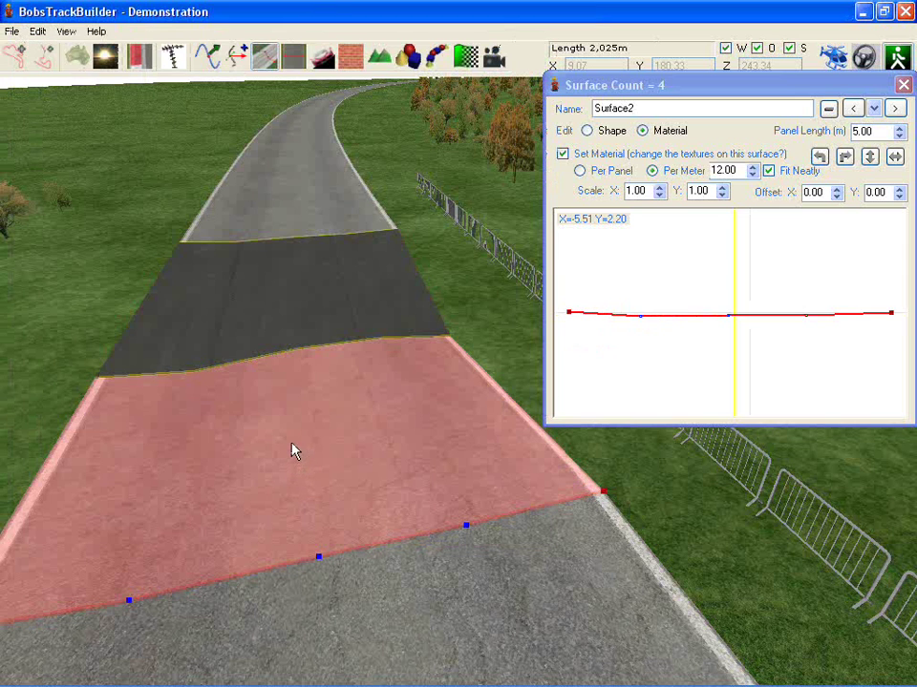
right_click(292, 443)
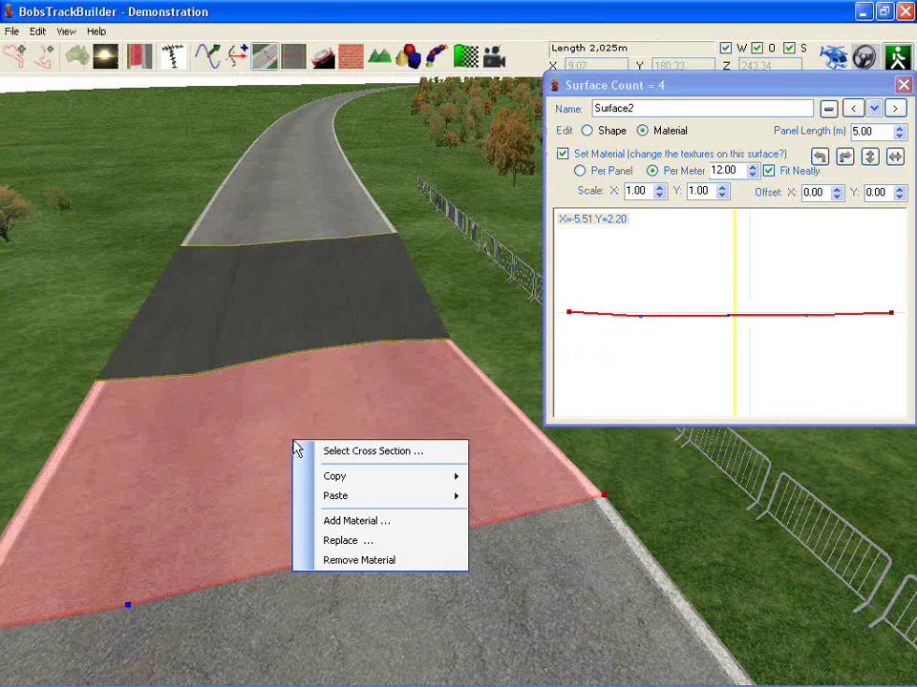
click(339, 542)
click(61, 106)
click(251, 69)
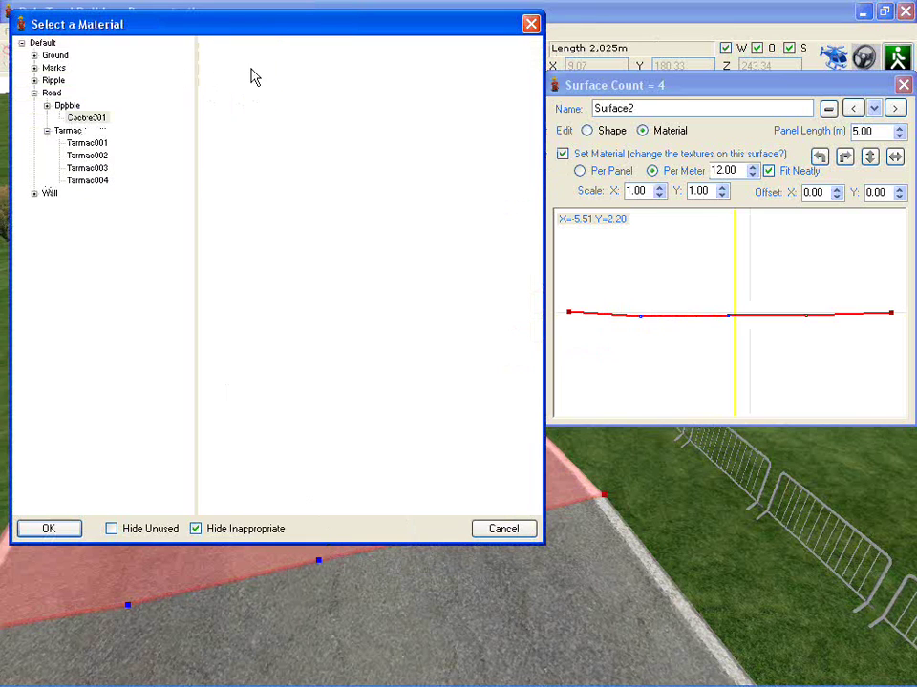
click(60, 529)
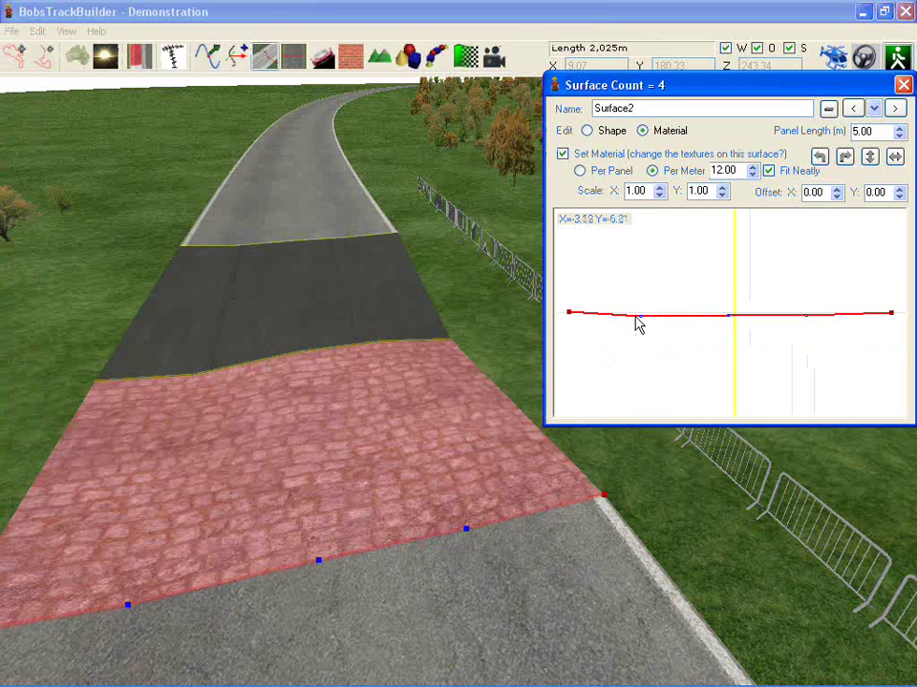
click(612, 132)
middle_drag(303, 446, 252, 393)
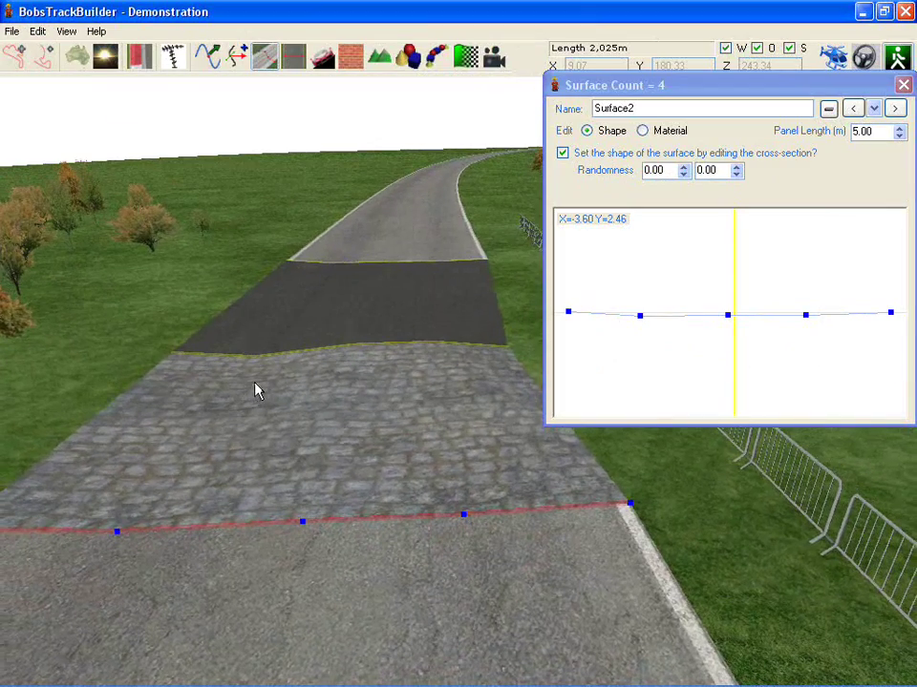
In Material mode, narrow Surface2's cobble to the road's left edge strip and add Cobble001 across the remaining width.
click(649, 134)
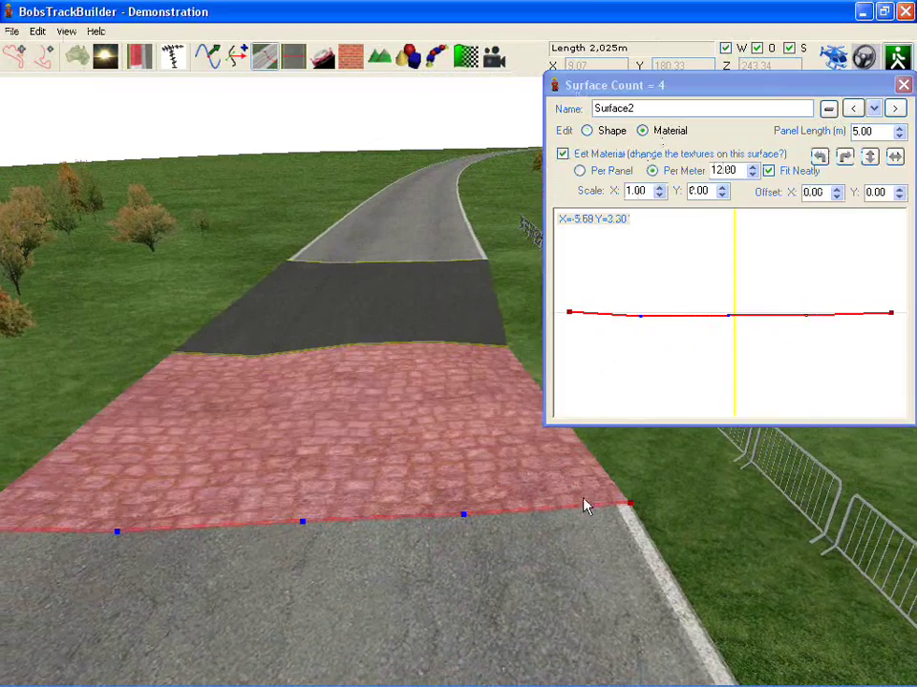
mouse_move(551, 523)
mouse_down()
mouse_move(119, 528)
mouse_move(123, 536)
mouse_up()
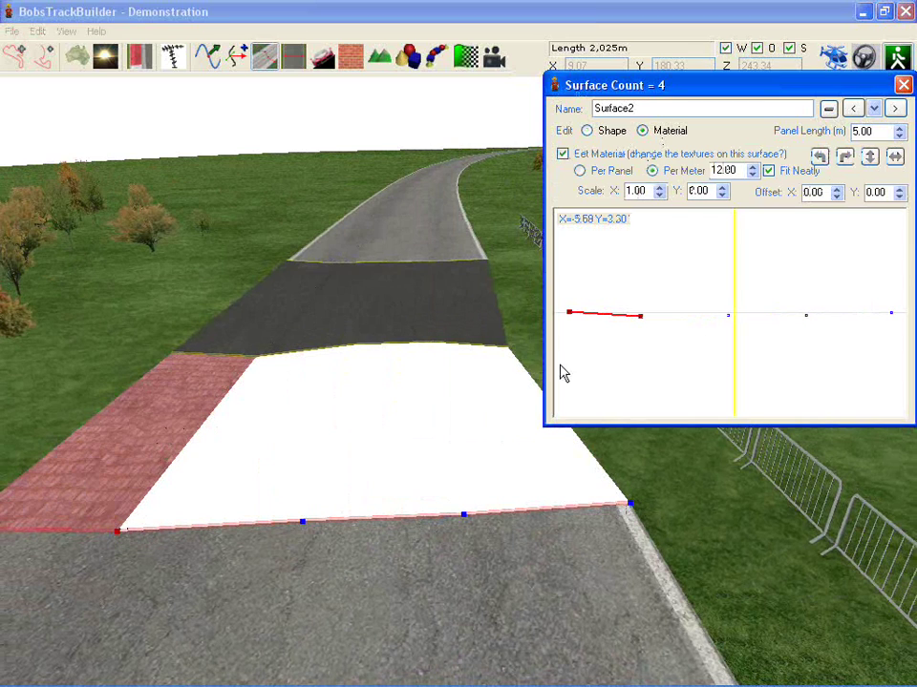
right_click(741, 276)
click(802, 355)
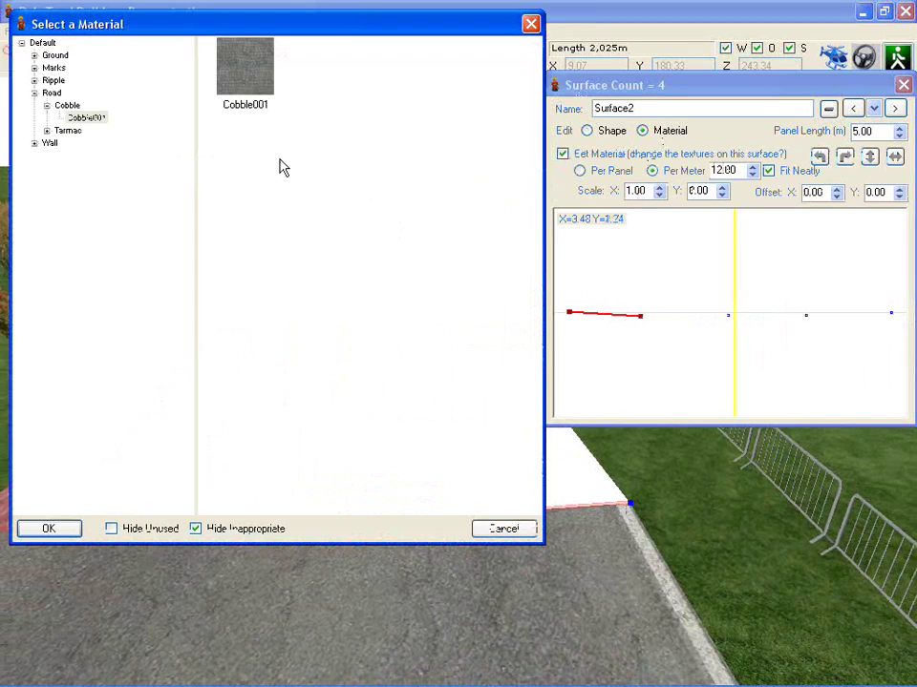
click(239, 77)
click(67, 530)
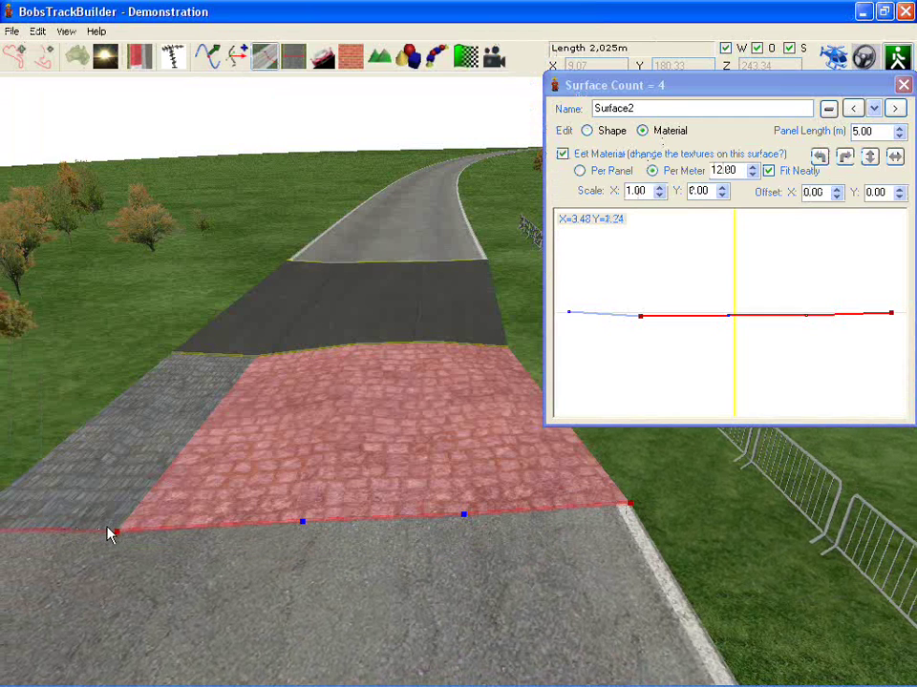
Narrow Surface2's second cobble area to the road's right edge strip and add Tarmac002 across the middle.
click(465, 518)
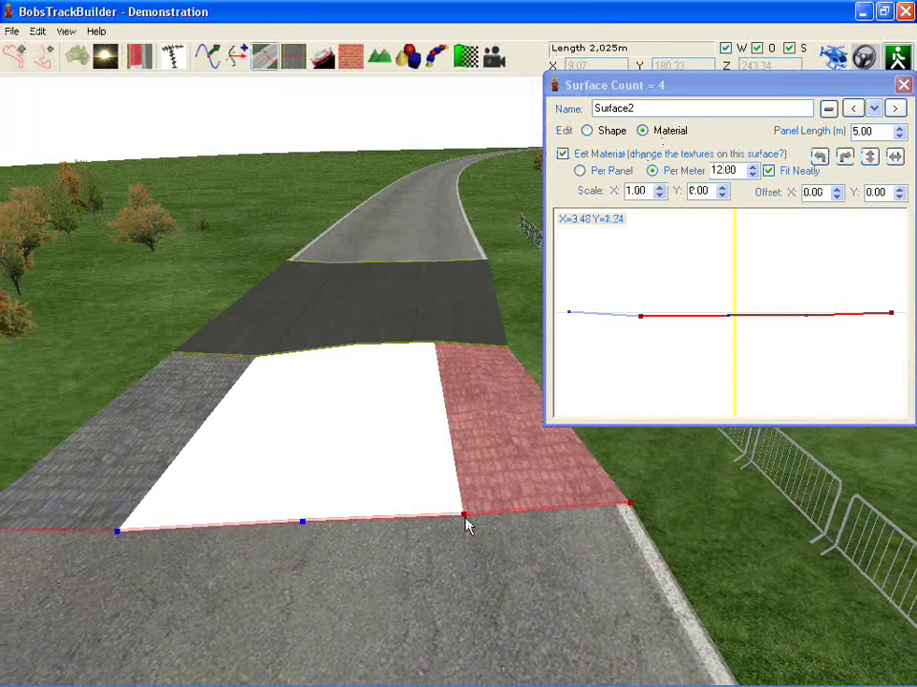
right_click(696, 255)
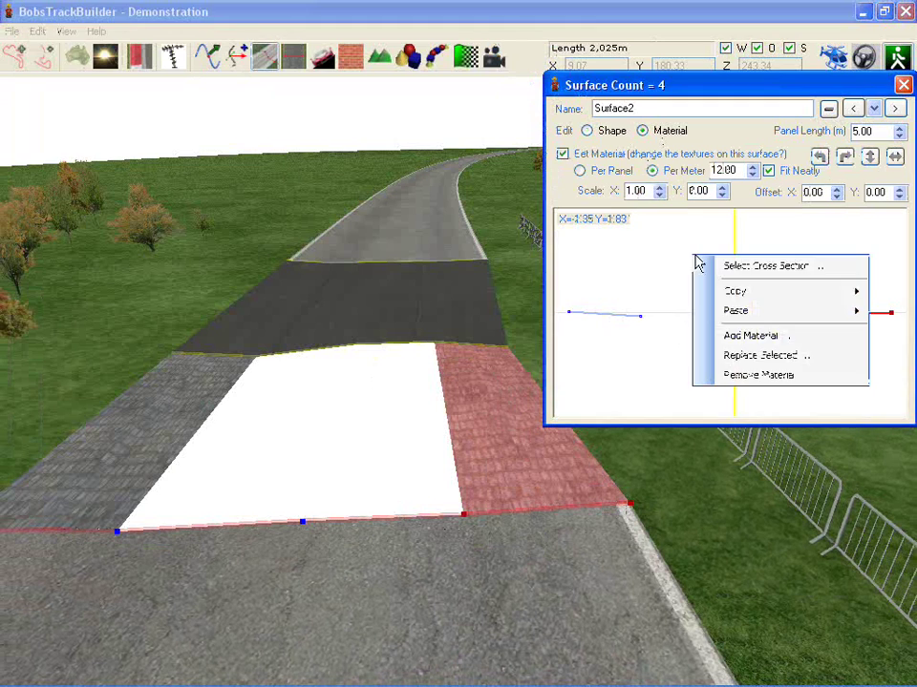
click(761, 339)
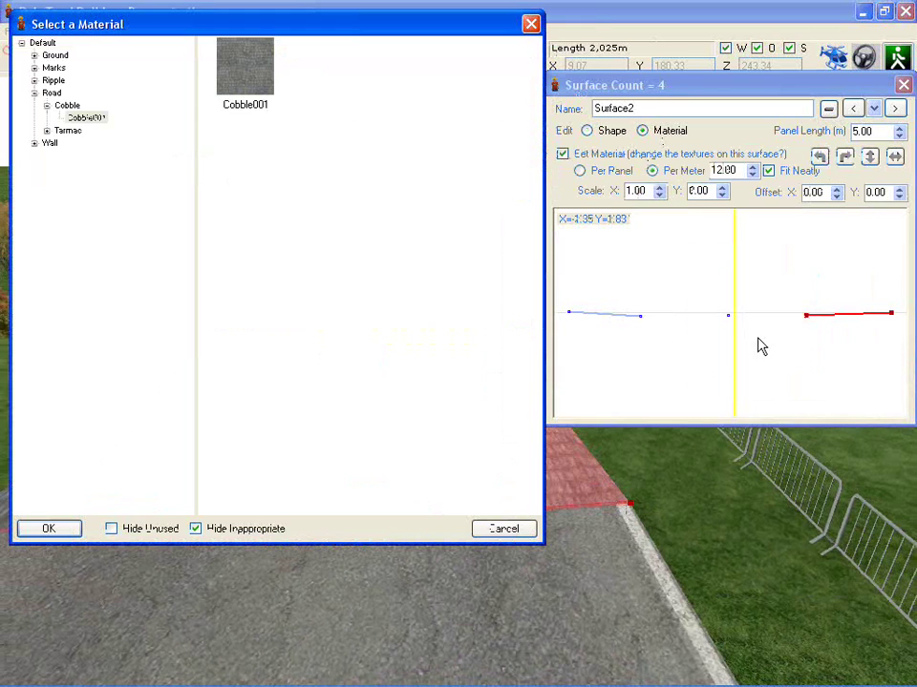
click(68, 130)
click(338, 76)
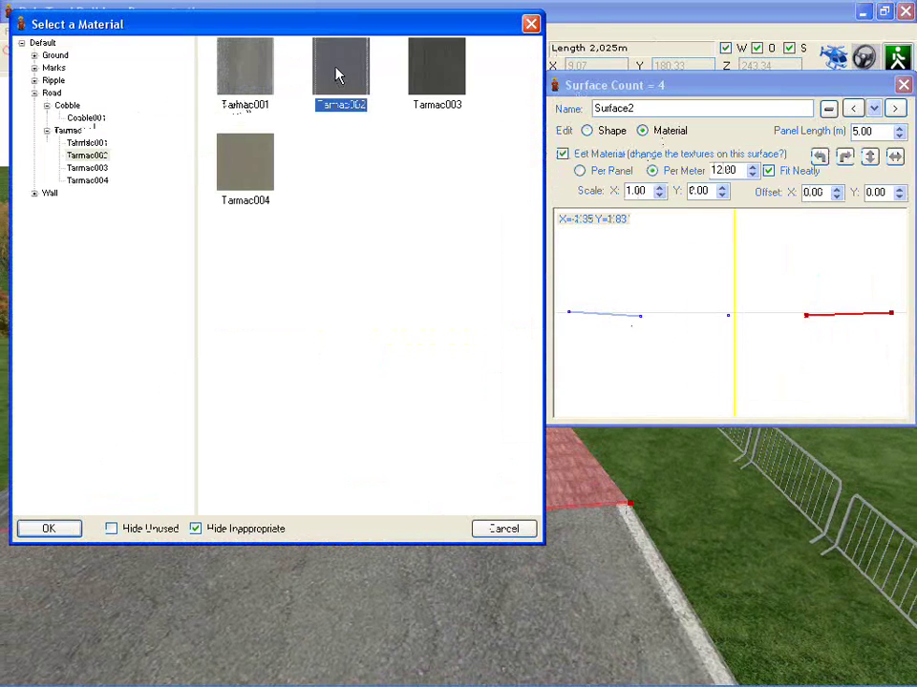
click(53, 532)
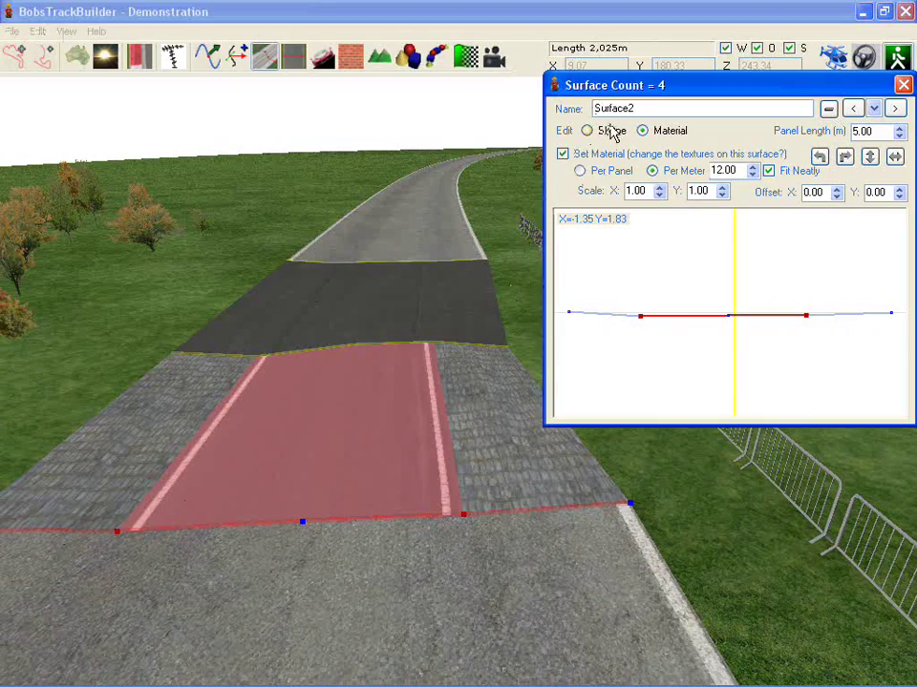
click(611, 134)
Start cross-section editing on Wall1 and shift the top points of its near-end section slightly down and toward the road.
scroll(328, 374, up, 5)
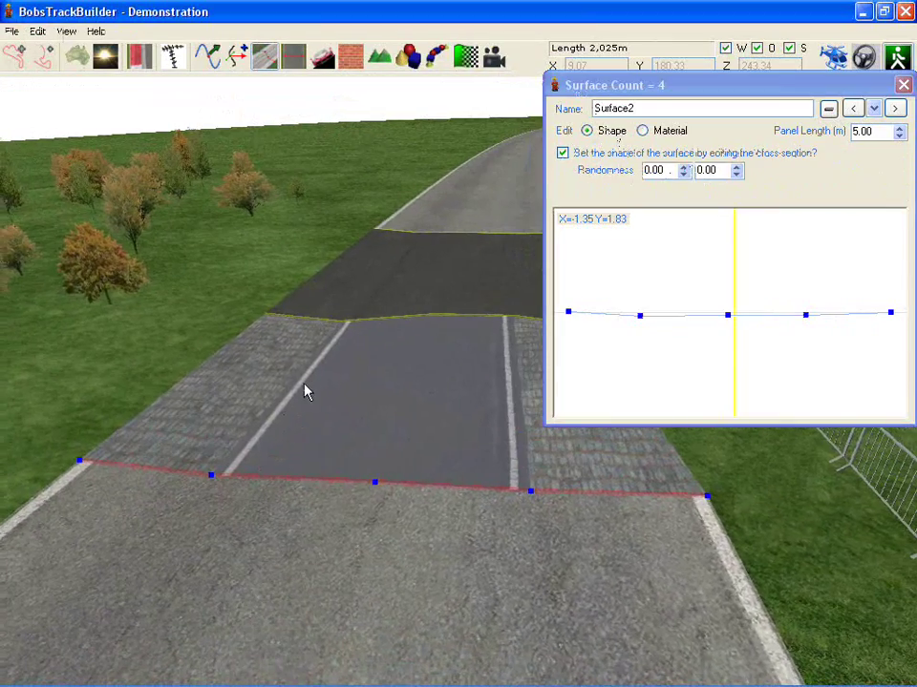
right_drag(291, 392, 279, 342)
scroll(313, 420, down, 8)
drag(414, 412, 402, 378)
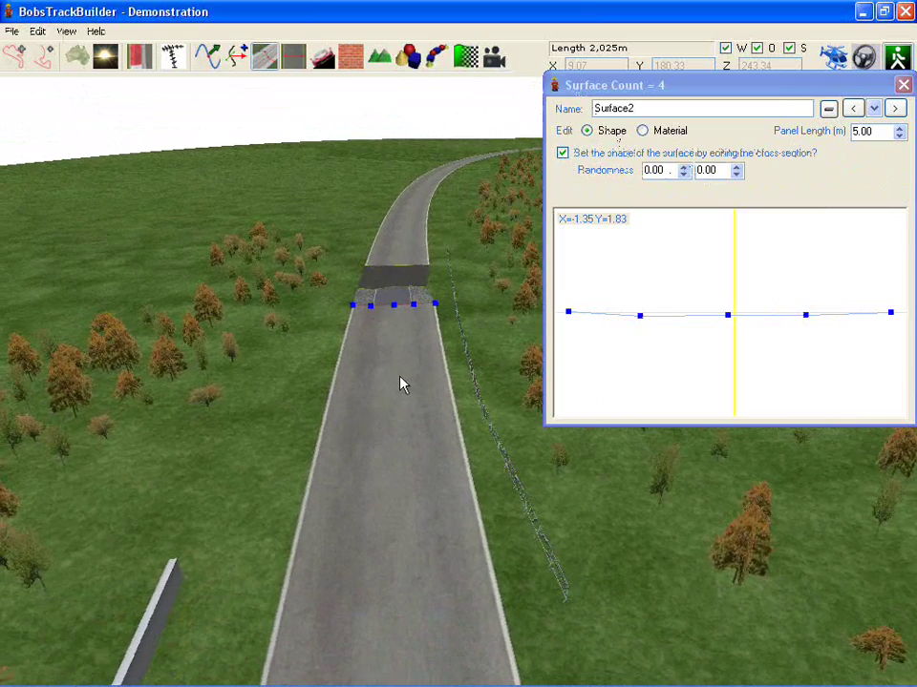
right_drag(407, 365, 284, 174)
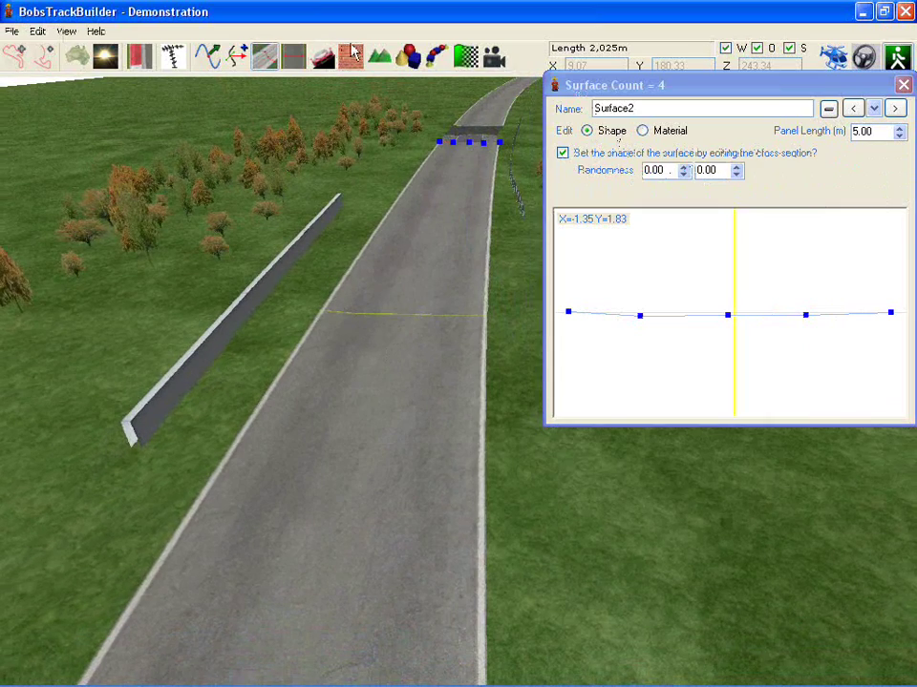
click(352, 54)
click(588, 119)
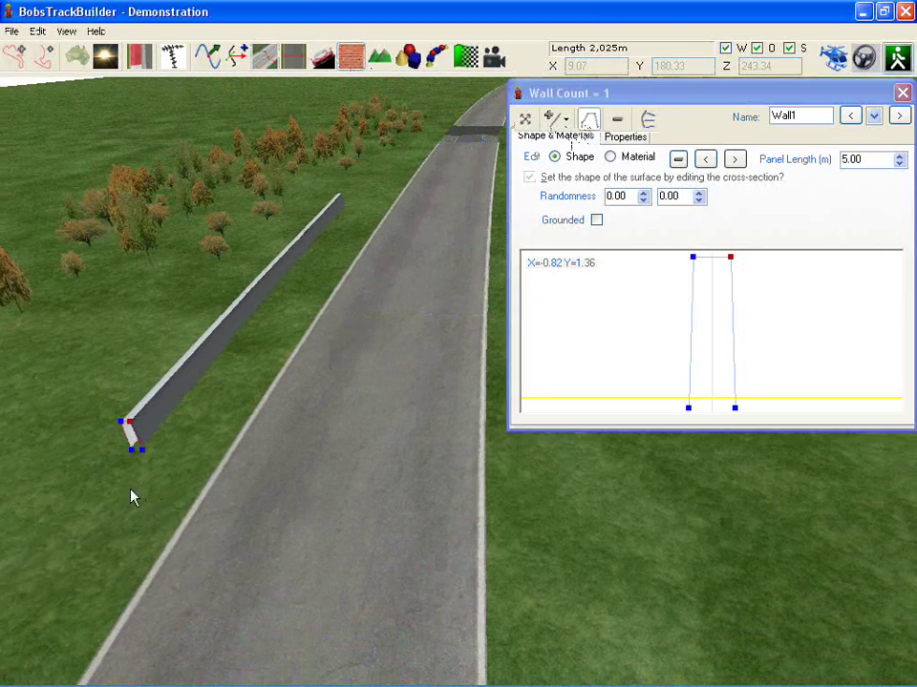
right_drag(134, 496, 378, 412)
scroll(63, 466, up, 5)
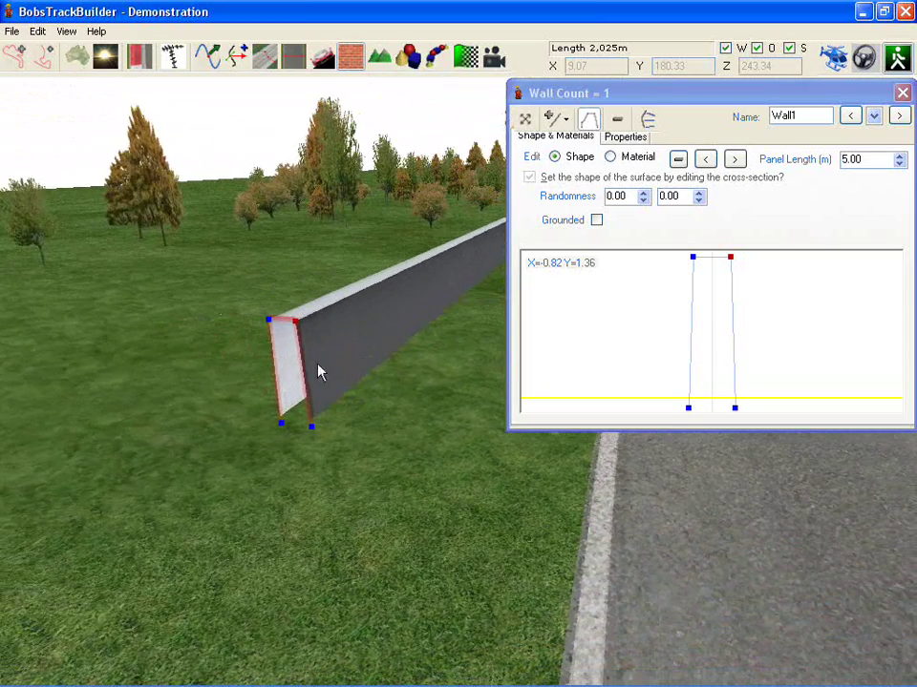
drag(299, 330, 256, 446)
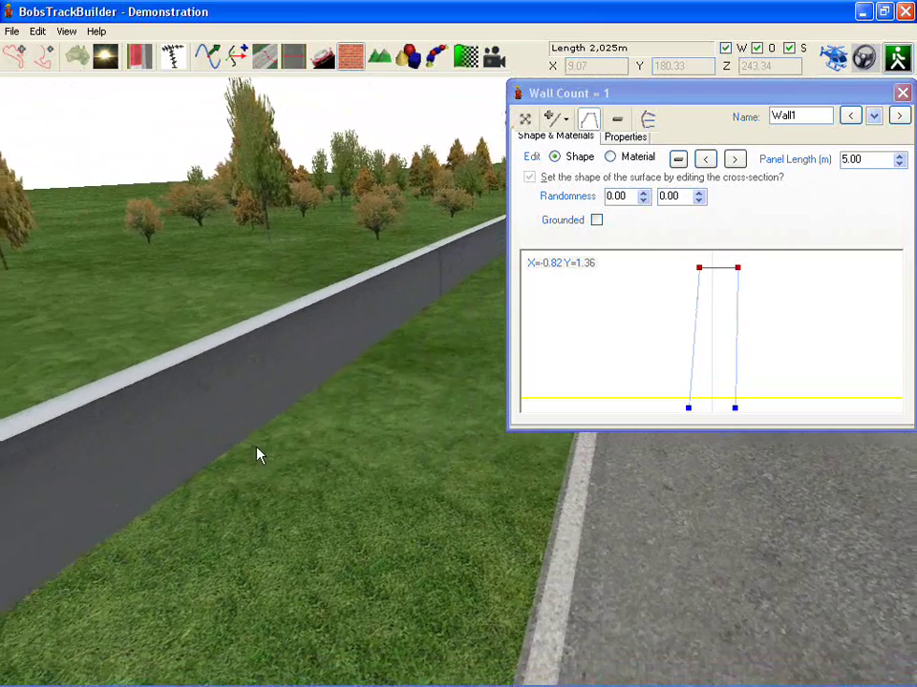
Insert a new cross-section partway along Wall1 and raise its top points well above the wall's near end.
click(317, 347)
right_drag(346, 370, 323, 382)
scroll(317, 367, down, 5)
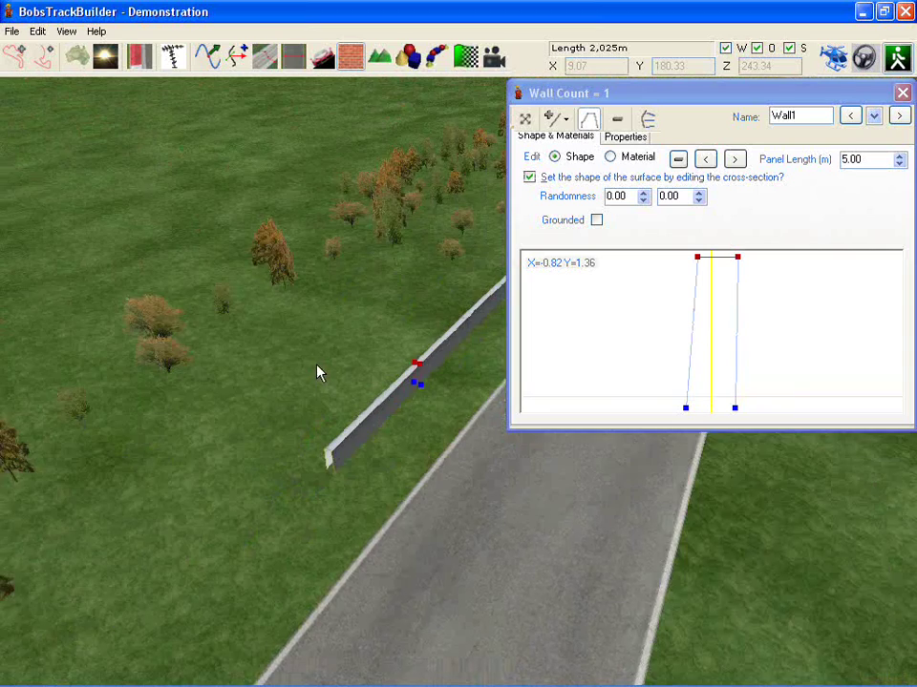
scroll(317, 368, up, 2)
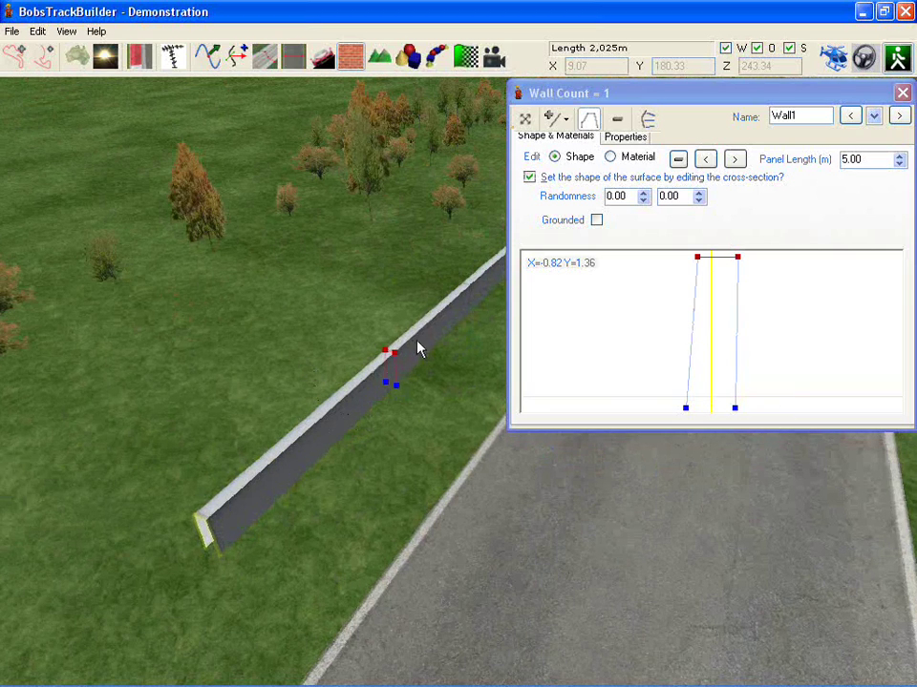
drag(397, 352, 393, 294)
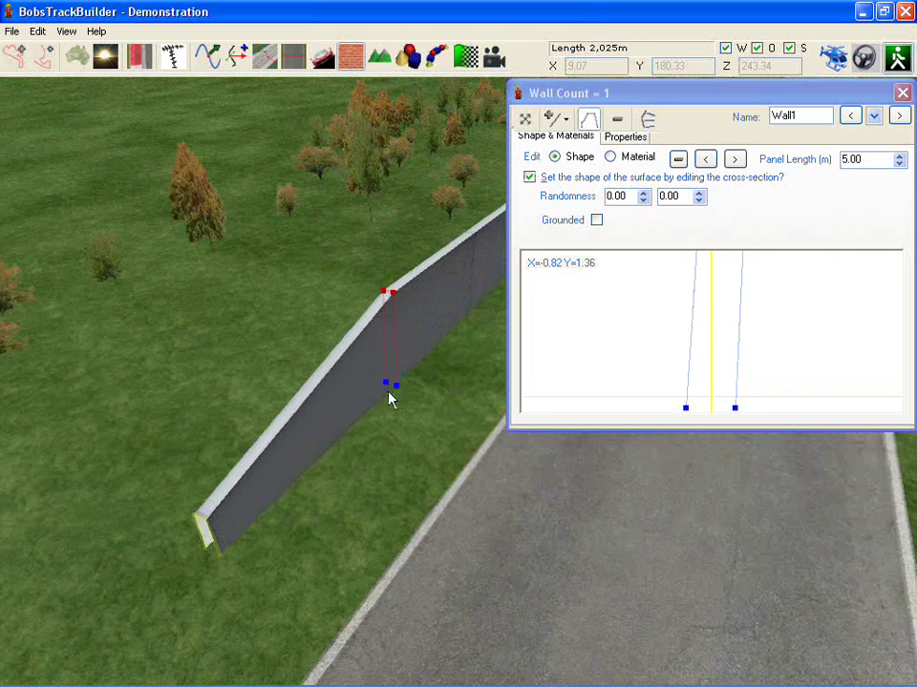
drag(390, 399, 364, 392)
scroll(366, 386, up, 1)
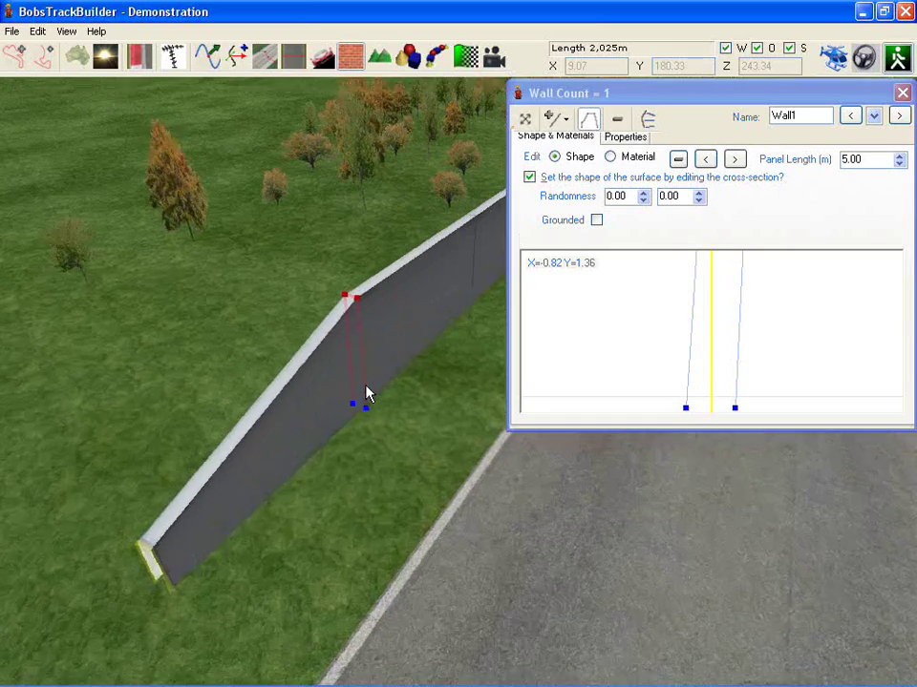
Insert another cross-section farther along Wall1, lower its top points, and close the wall settings.
scroll(359, 391, up, 5)
right_drag(355, 391, 321, 351)
scroll(414, 344, up, 2)
scroll(321, 352, up, 2)
click(354, 338)
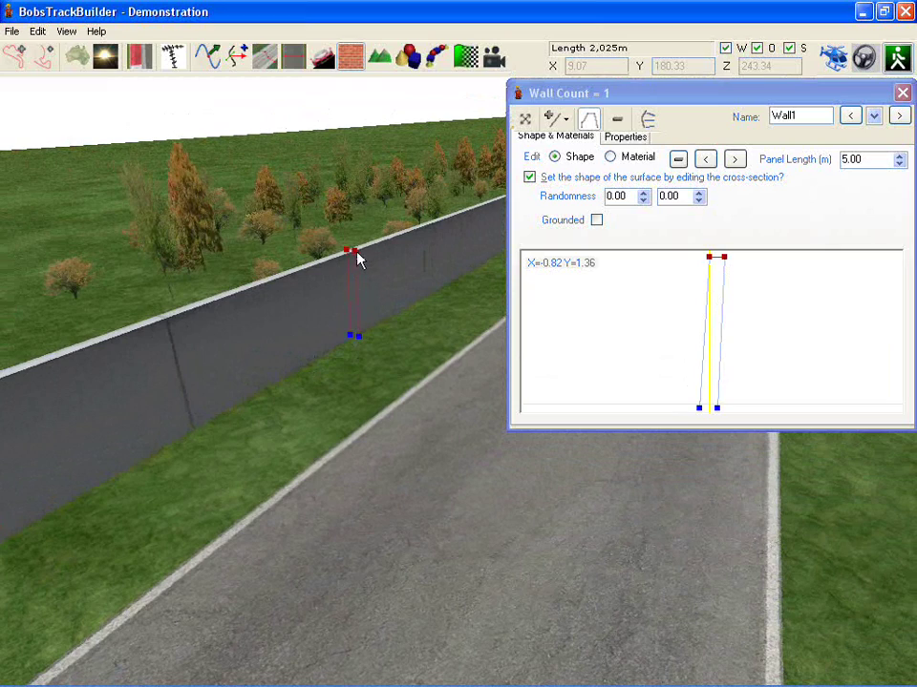
drag(354, 259, 355, 292)
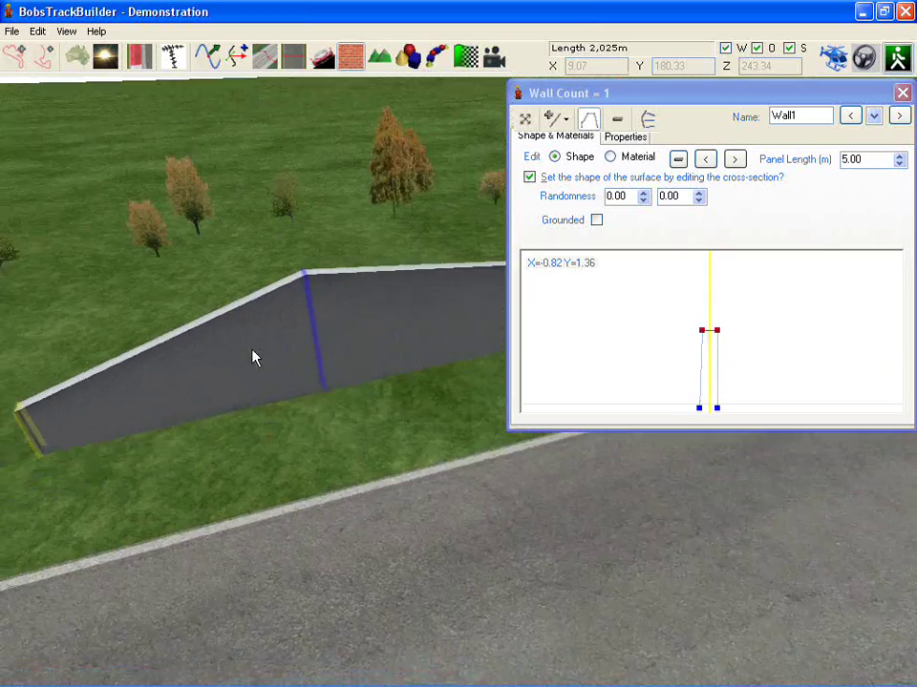
right_drag(252, 348, 250, 347)
scroll(325, 377, down, 5)
click(667, 197)
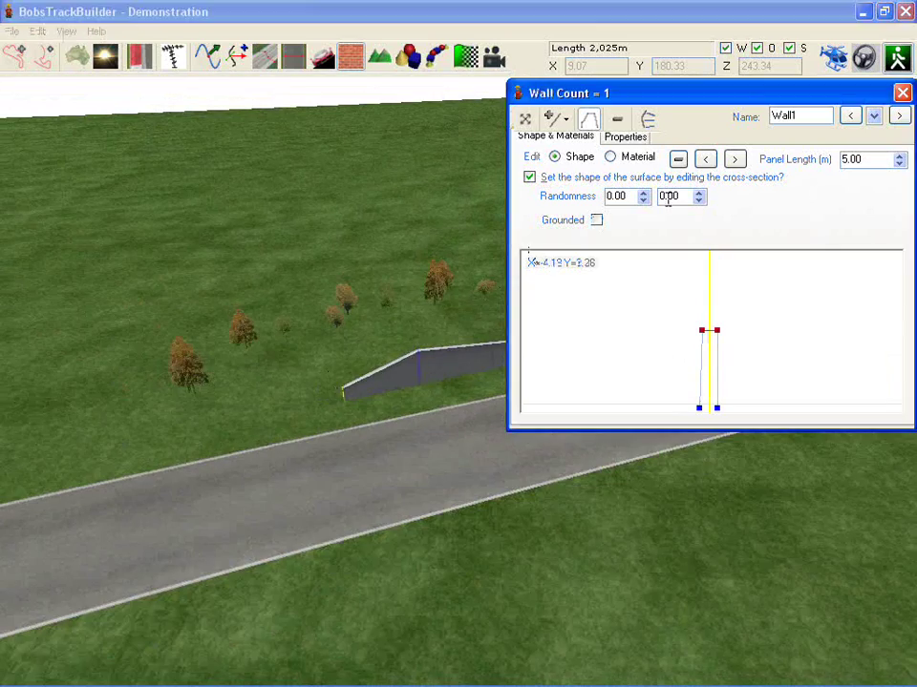
click(903, 95)
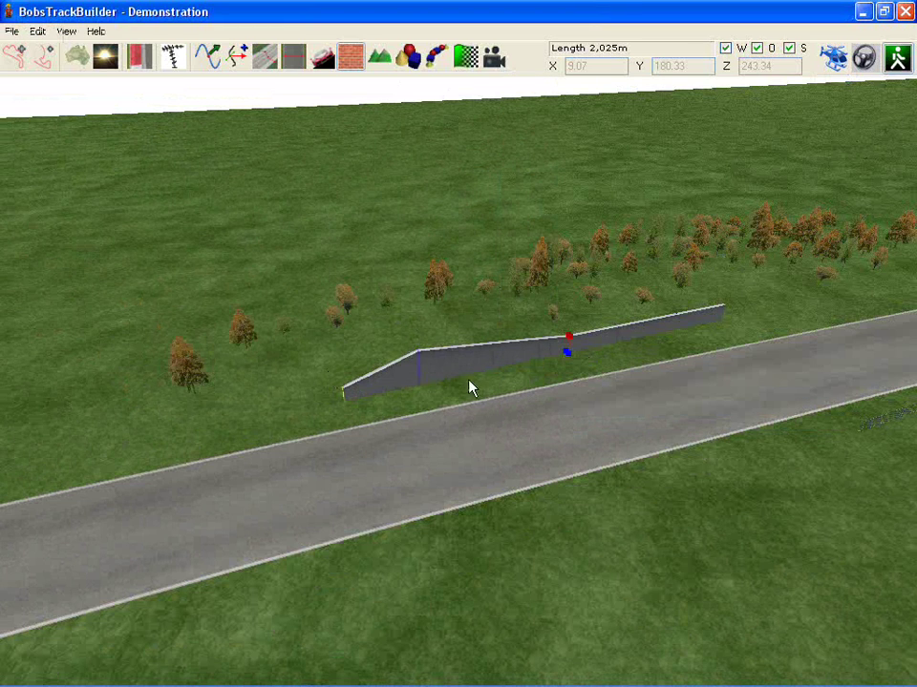
Replace the wall's cross-section with Cement002Fenced, applying it to all of the wall's surfaces.
click(422, 382)
drag(422, 377, 471, 373)
scroll(471, 372, up, 5)
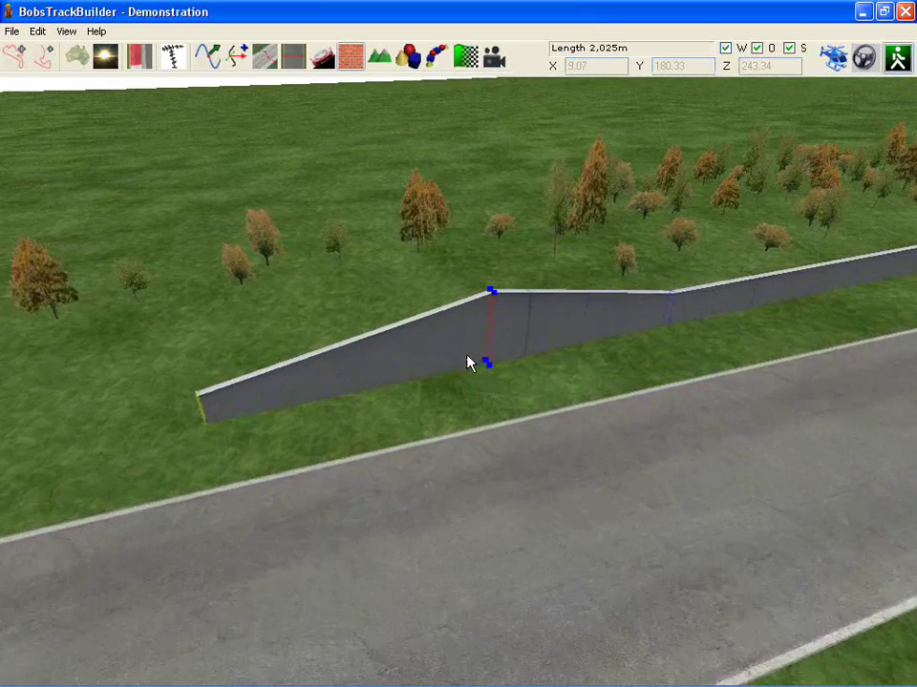
middle_drag(459, 359, 584, 312)
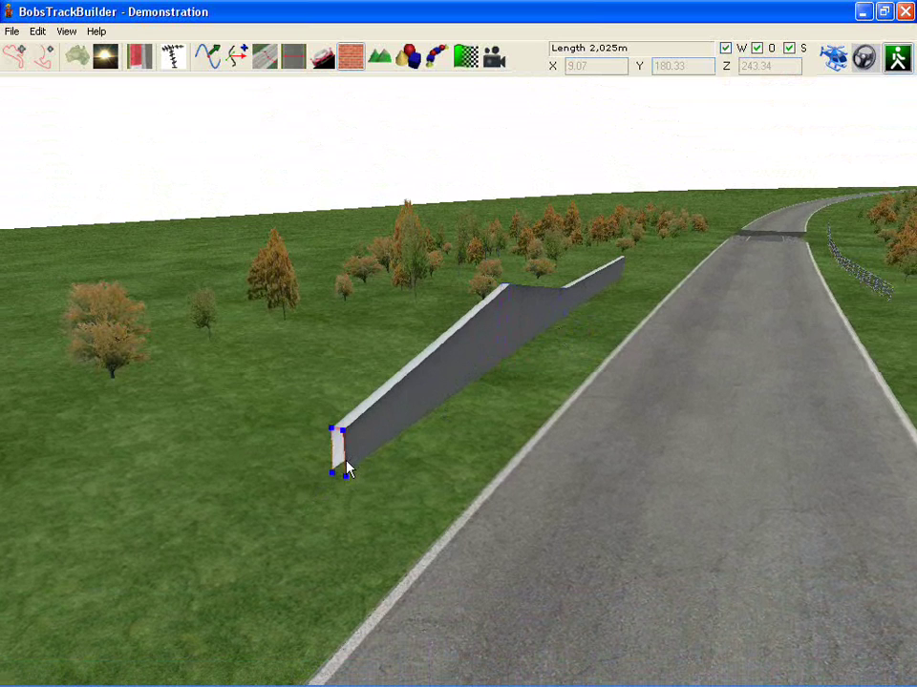
right_click(380, 450)
click(498, 462)
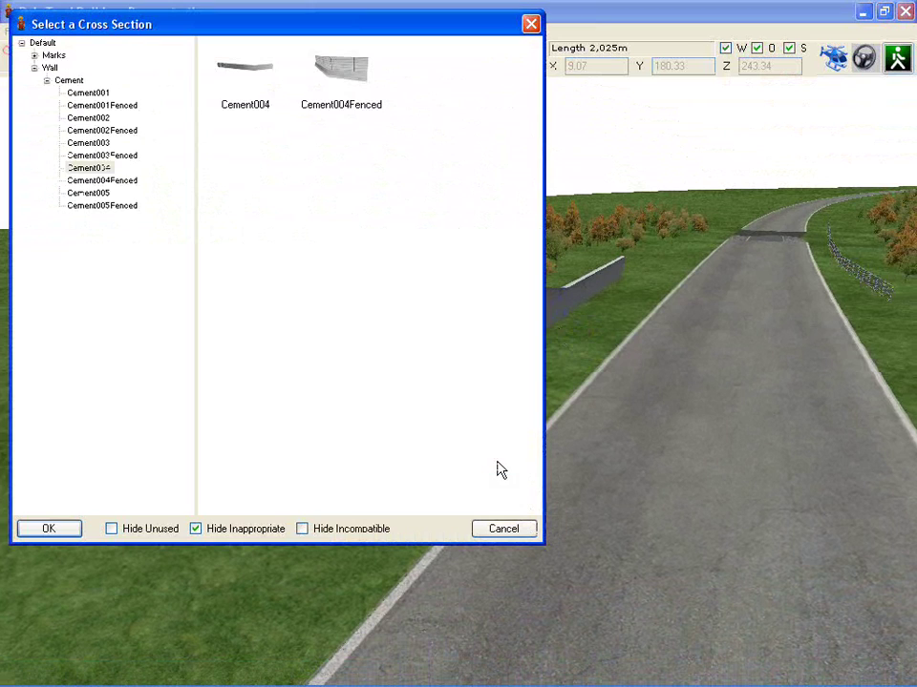
click(40, 43)
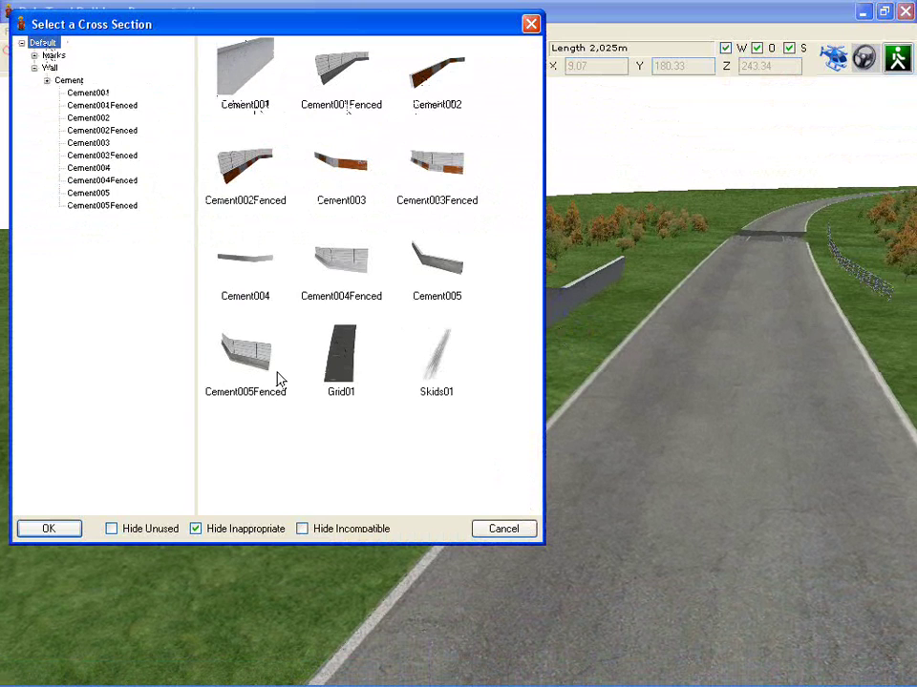
click(231, 172)
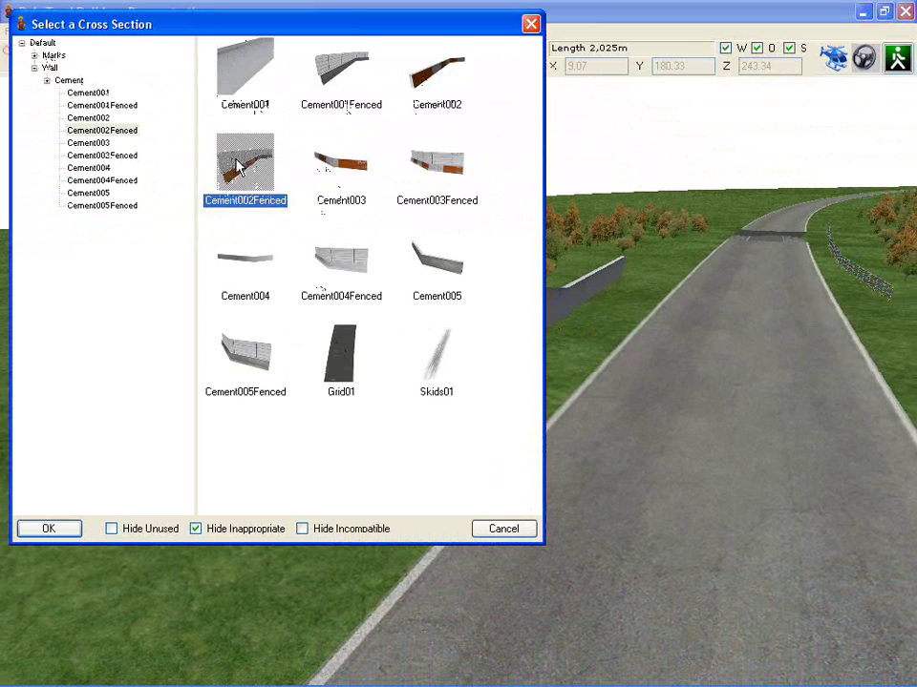
click(49, 529)
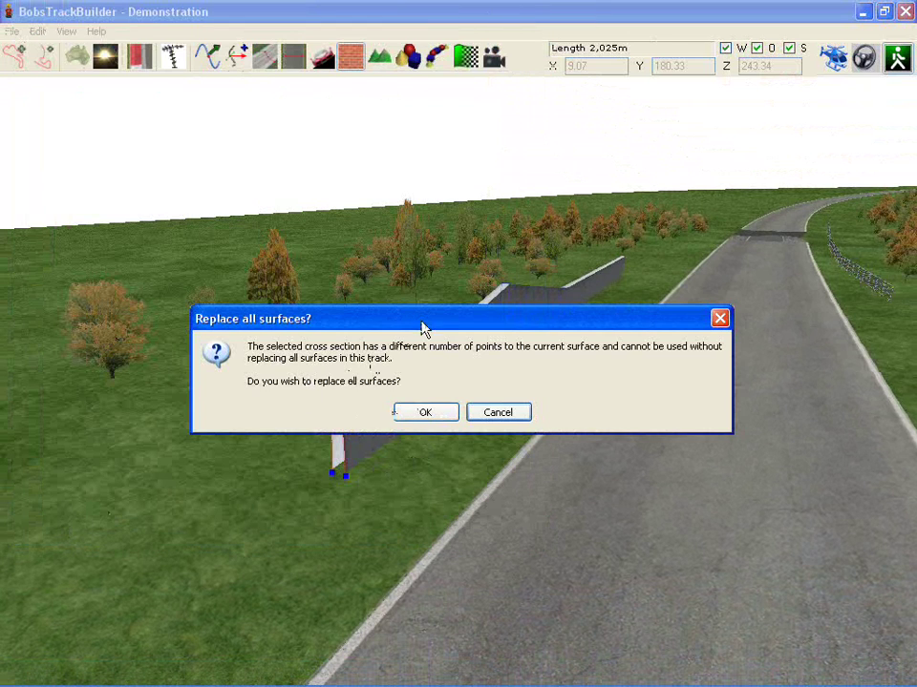
click(426, 412)
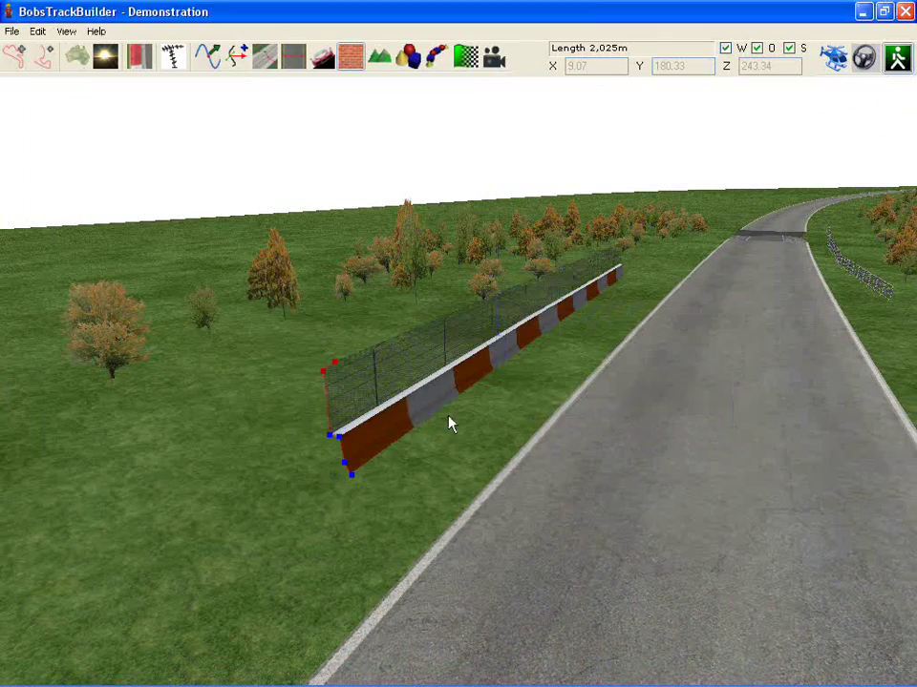
Copy only the shape of the wall's cross-section partway along the fence.
scroll(448, 421, up, 6)
right_drag(434, 411, 313, 398)
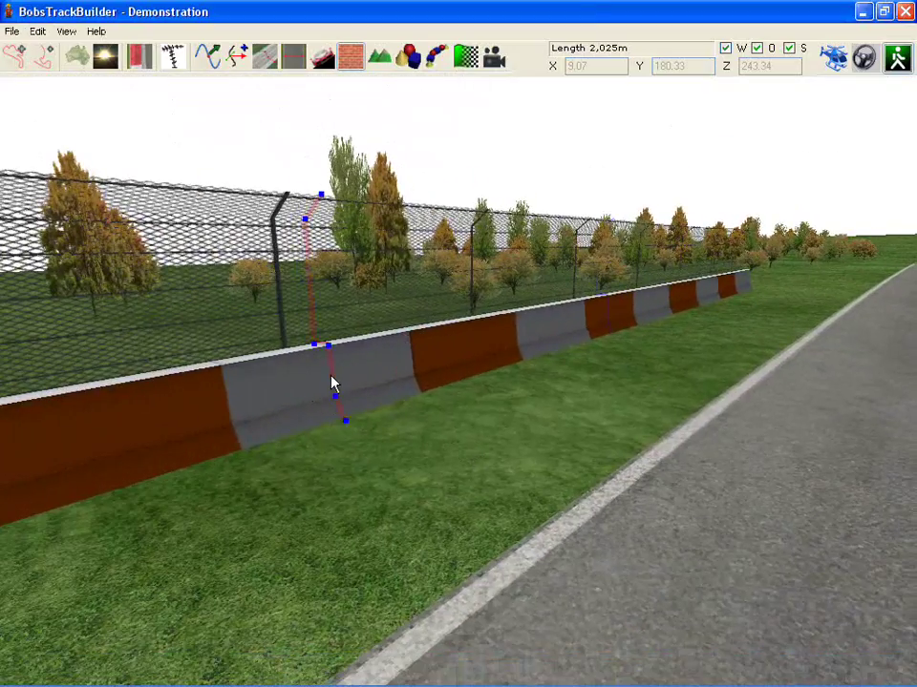
right_click(331, 375)
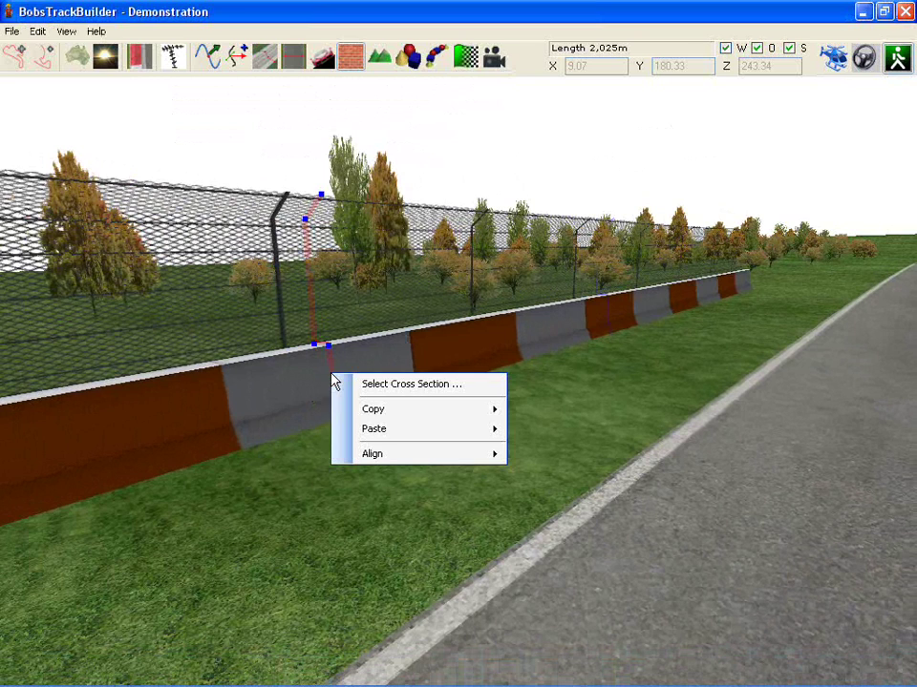
mouse_move(377, 415)
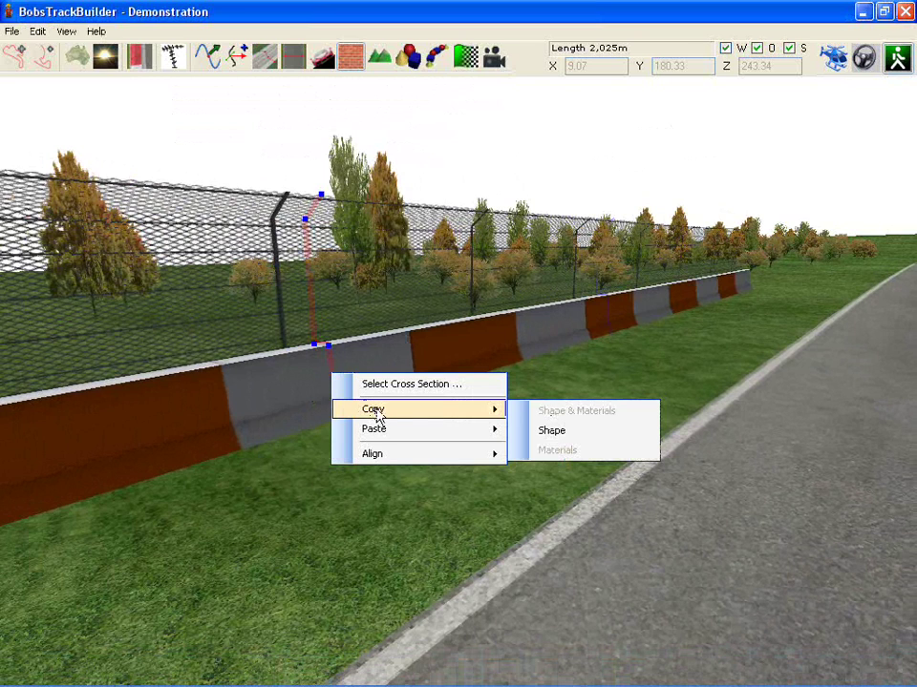
click(547, 434)
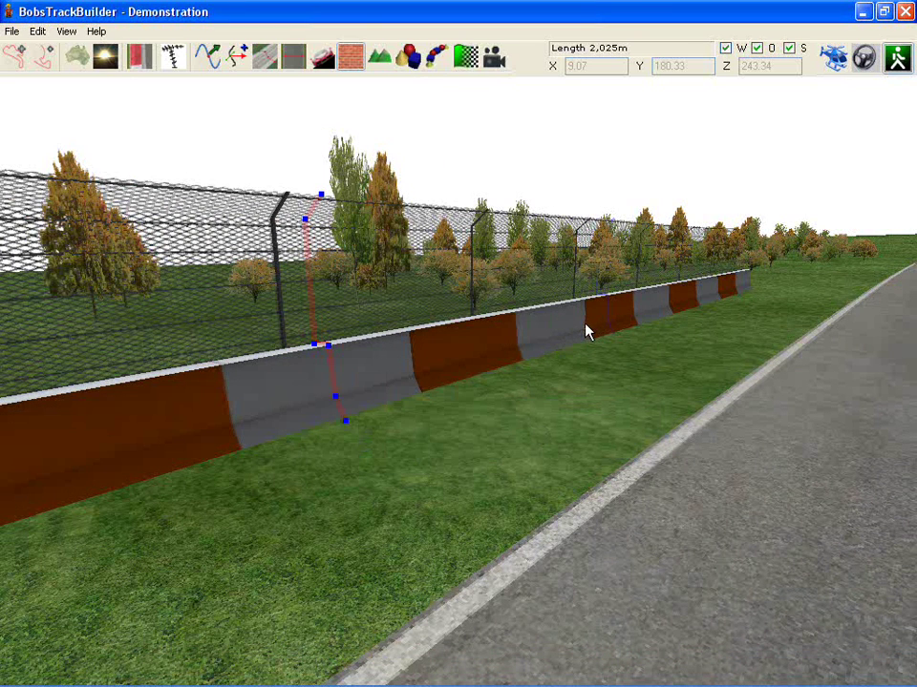
Raise the two top fence points of the wall's next cross-section farther along to make the fence much taller.
right_drag(586, 331, 378, 475)
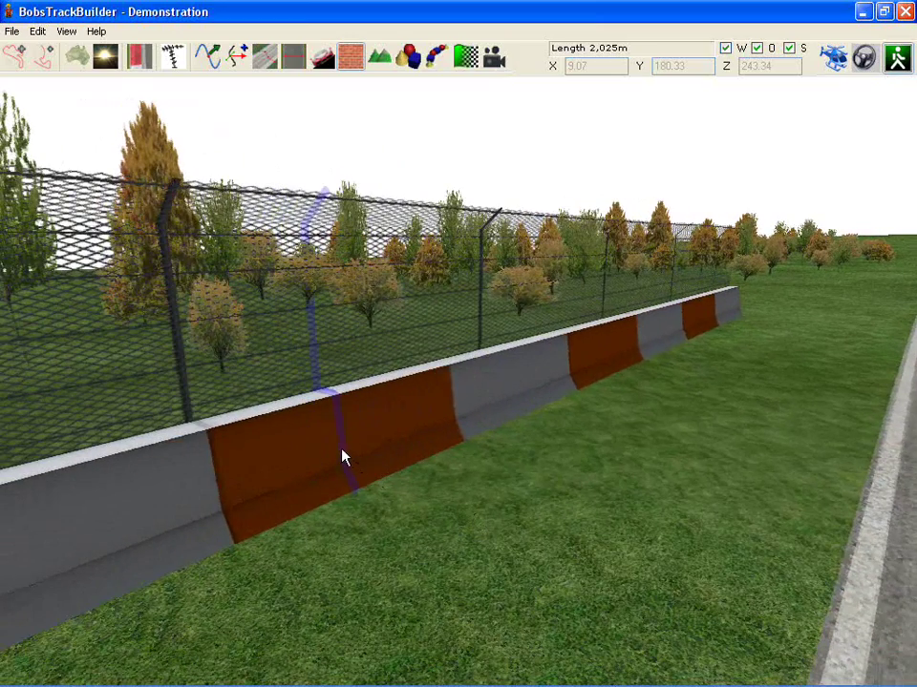
click(343, 458)
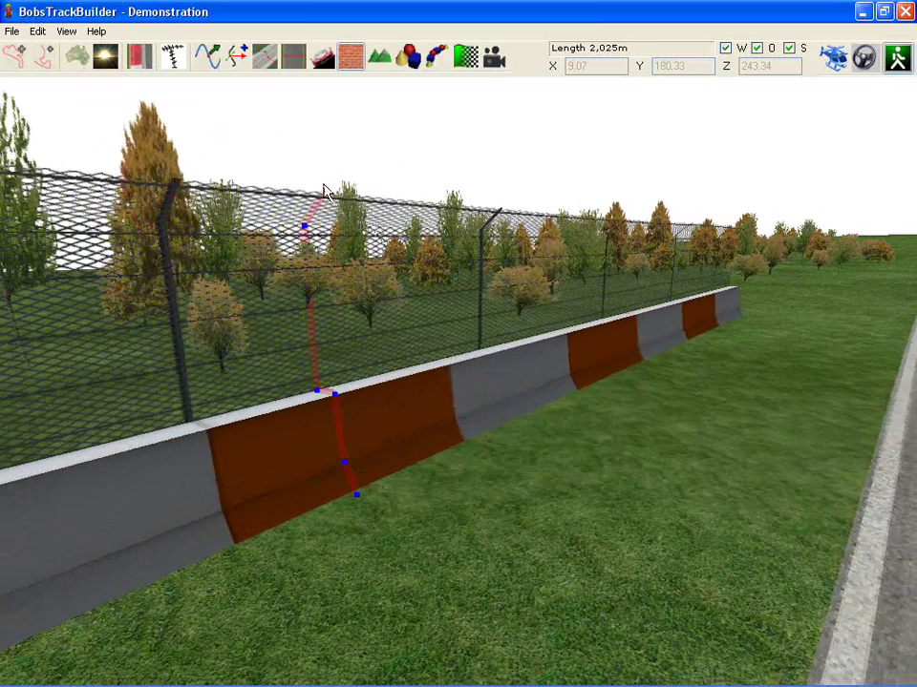
drag(324, 191, 304, 75)
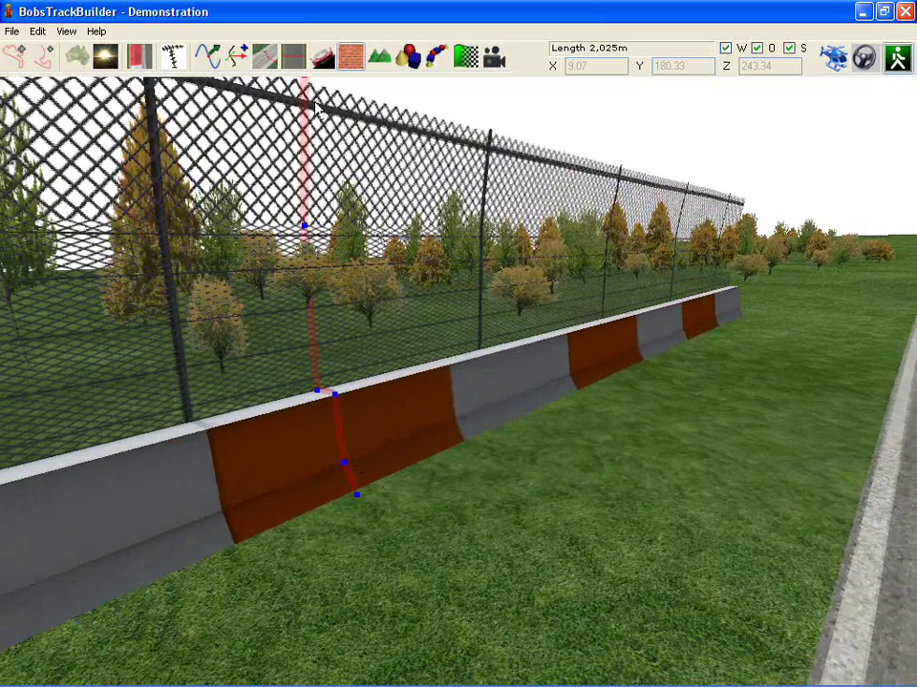
click(303, 224)
drag(304, 224, 295, 116)
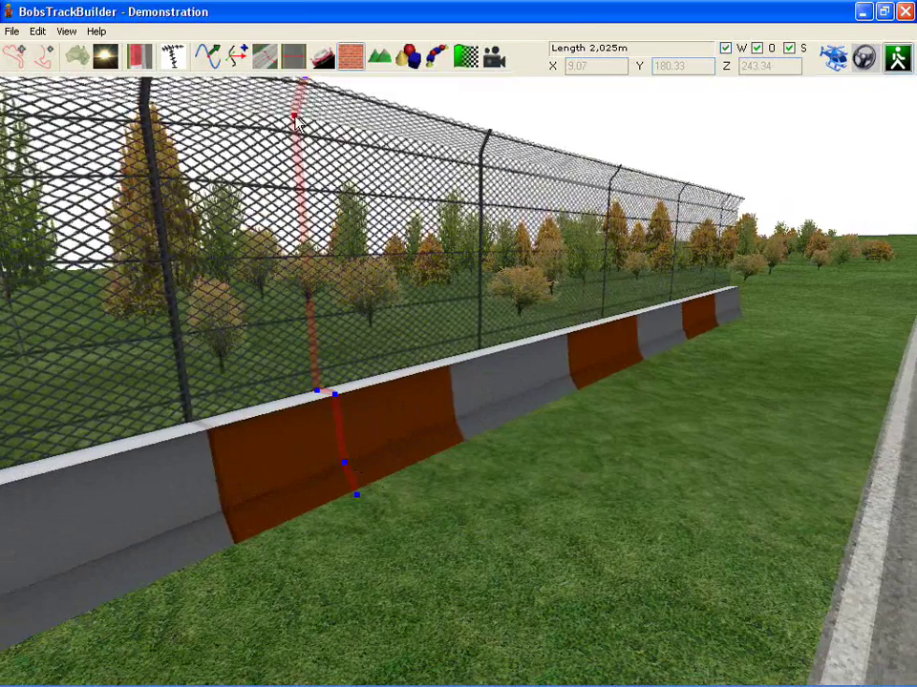
Copy only the shape of the raised wall cross-section.
scroll(333, 294, down, 3)
middle_drag(373, 324, 447, 390)
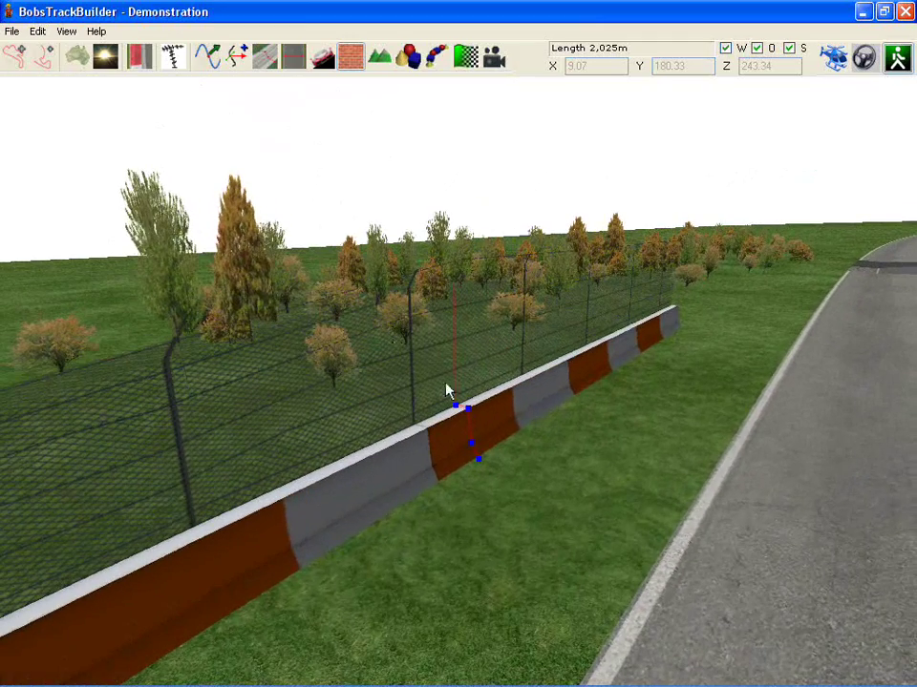
right_click(459, 385)
mouse_move(503, 418)
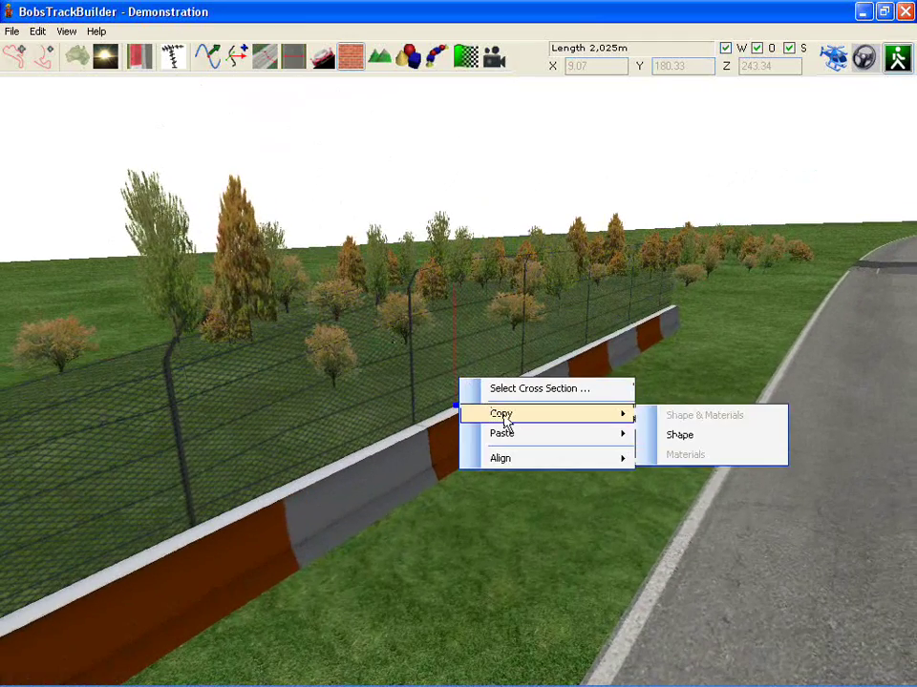
click(694, 440)
Paste the copied shape onto the wall's preceding cross-section and its near-end cross-section.
middle_drag(648, 456, 671, 161)
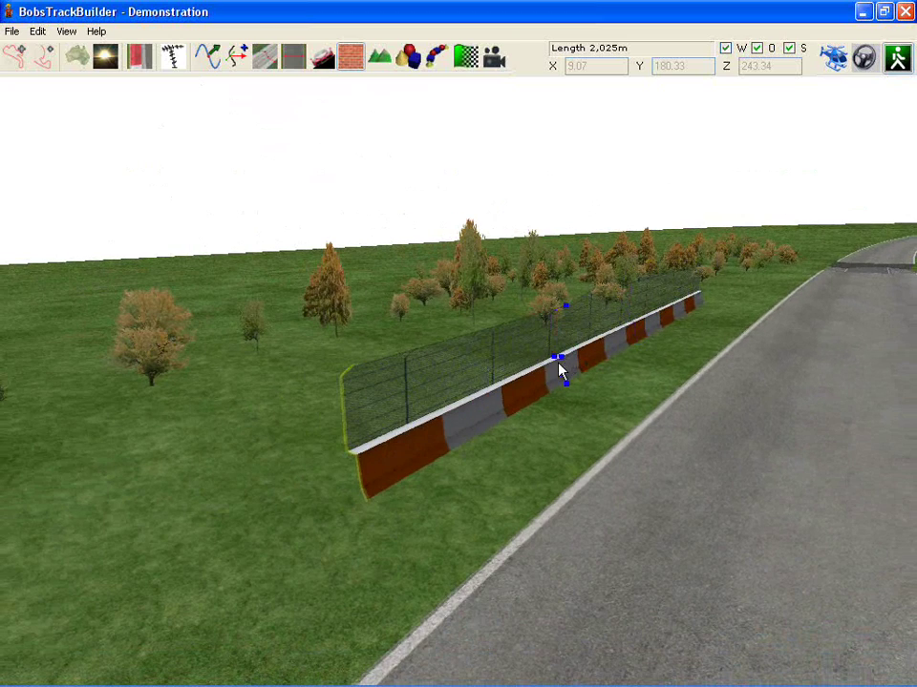
right_click(559, 364)
mouse_move(616, 423)
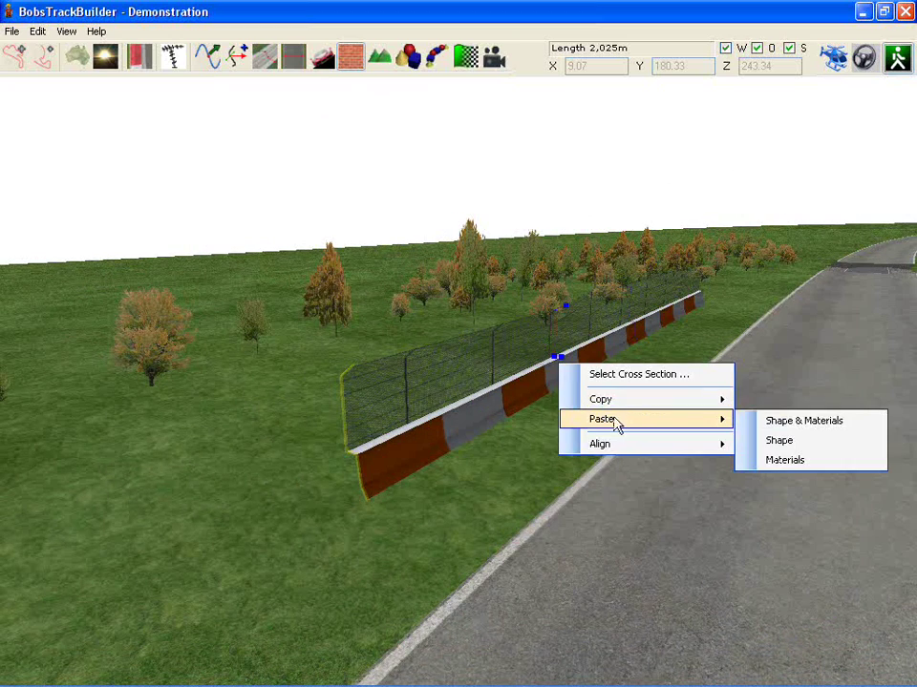
click(754, 442)
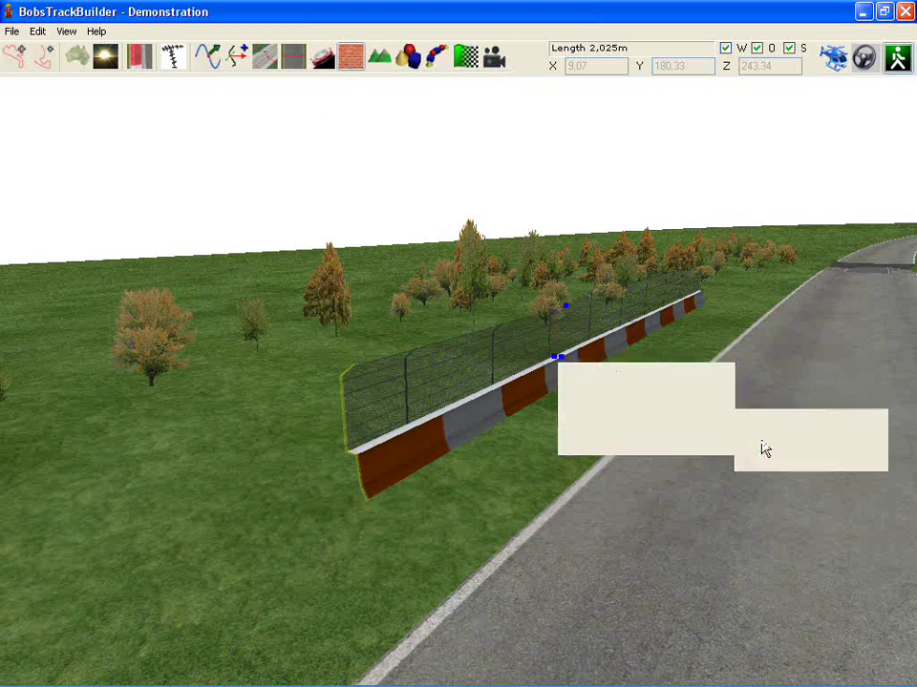
right_click(350, 445)
mouse_move(411, 488)
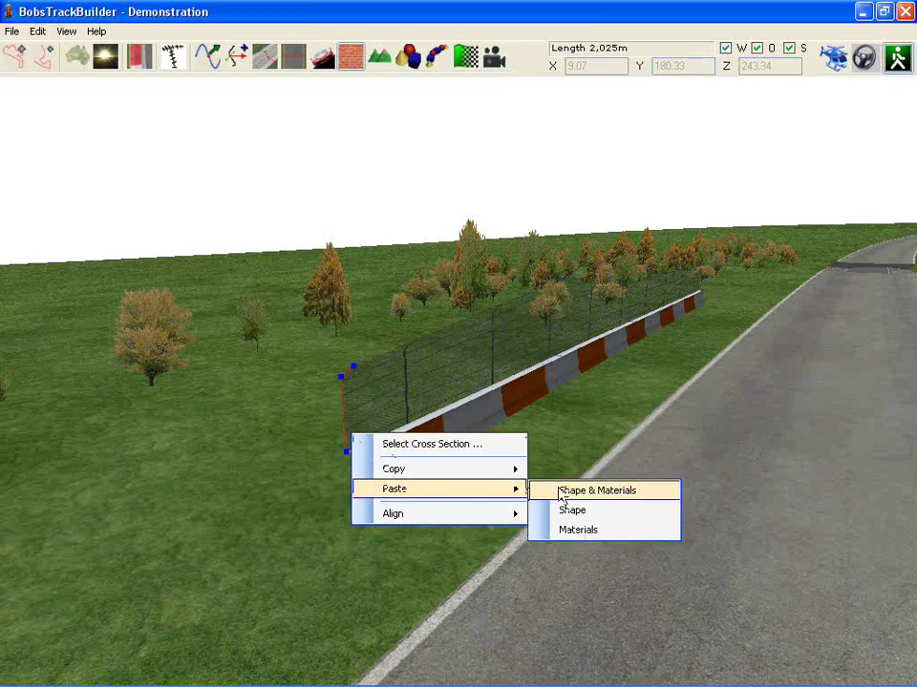
click(599, 513)
Add a second wall as a straight line running lengthwise on the road surface.
scroll(597, 489, up, 6)
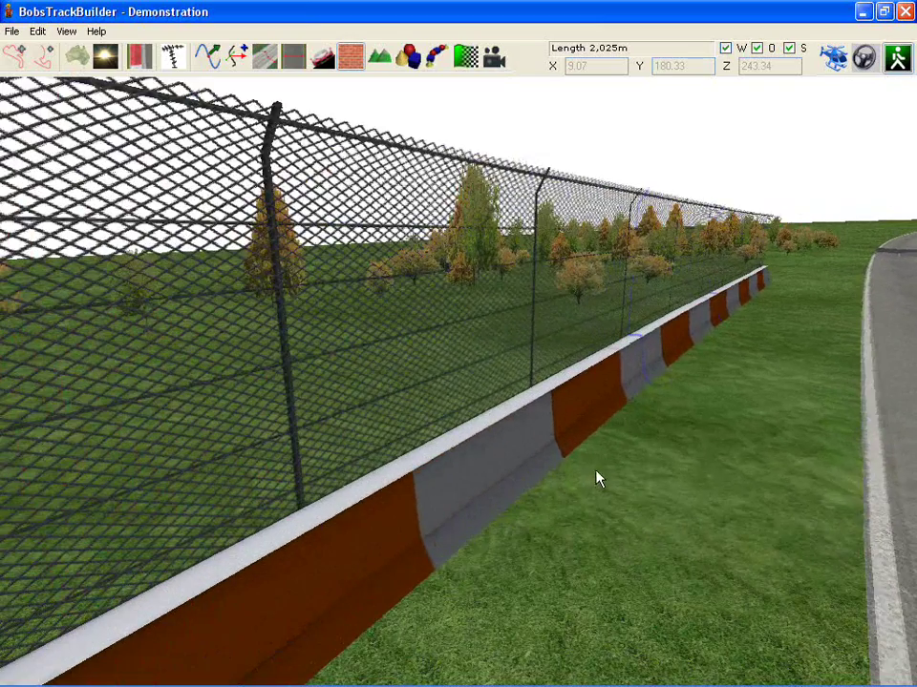
scroll(587, 452, down, 4)
middle_drag(579, 453, 626, 431)
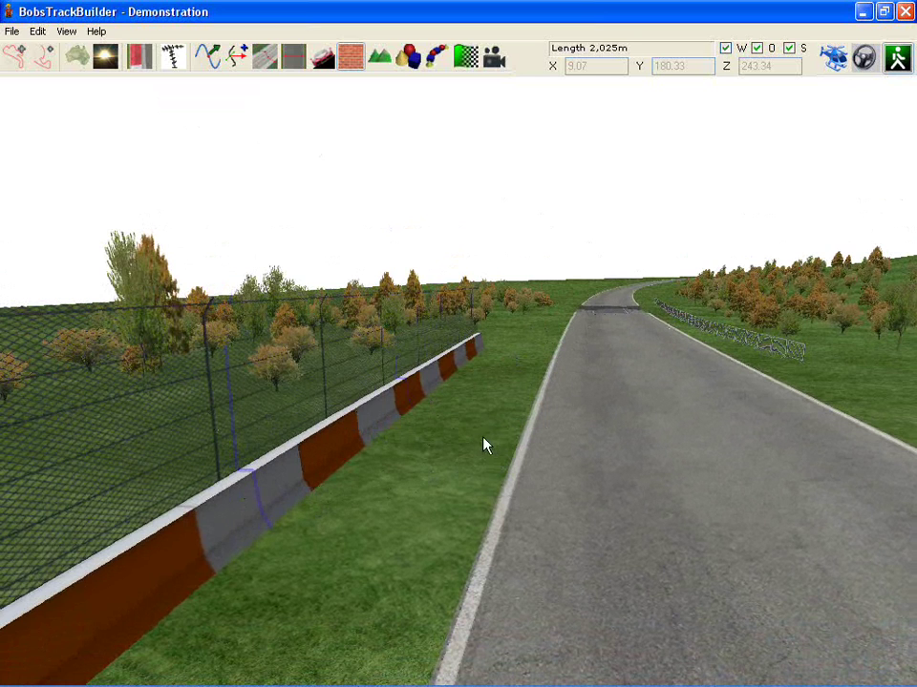
middle_drag(484, 445, 432, 435)
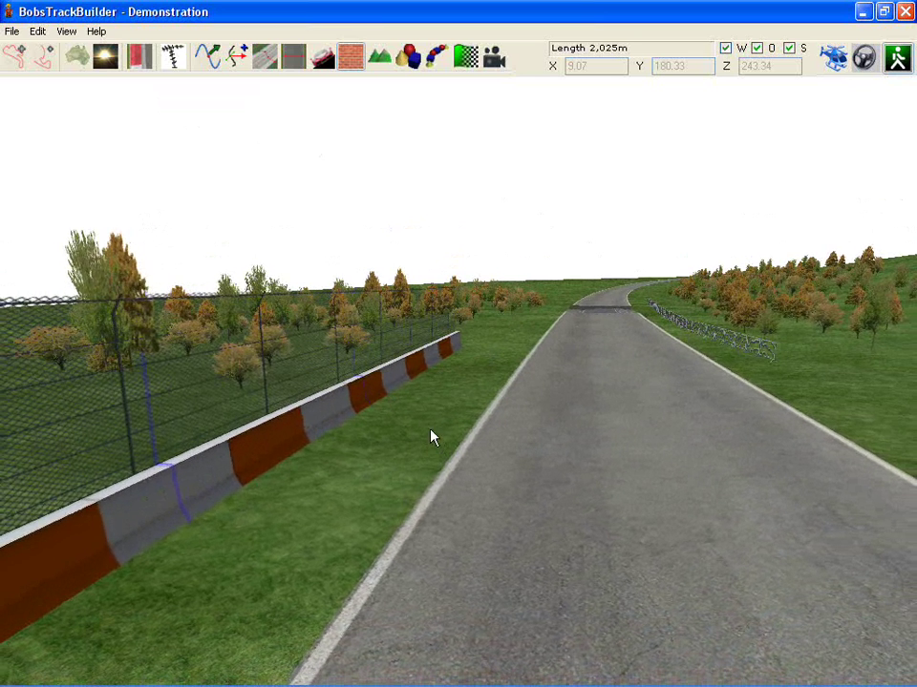
click(350, 63)
mouse_move(405, 102)
middle_down()
mouse_move(385, 276)
mouse_move(448, 230)
middle_up()
click(557, 119)
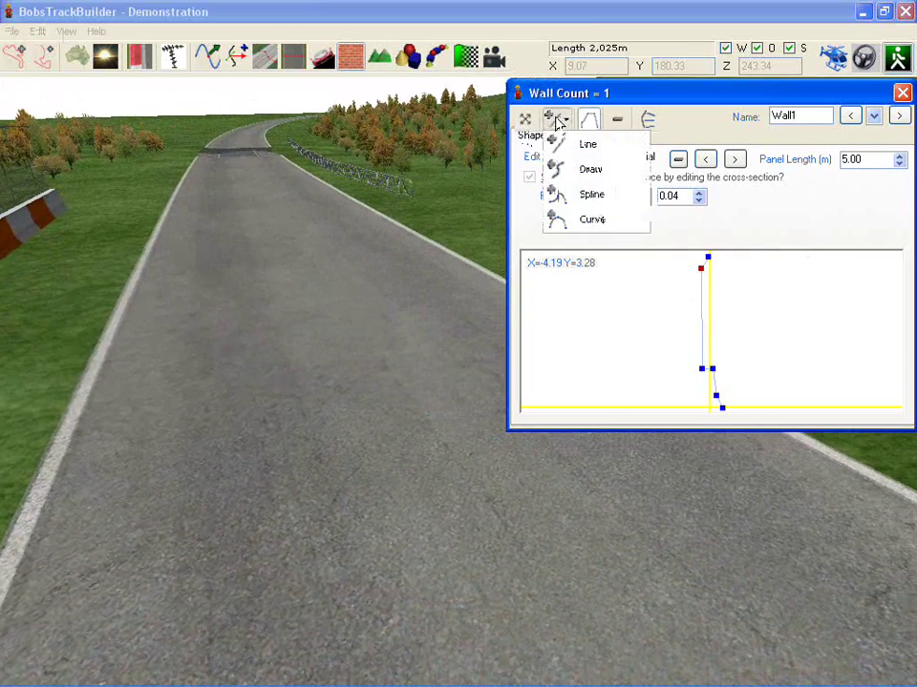
click(583, 153)
click(322, 527)
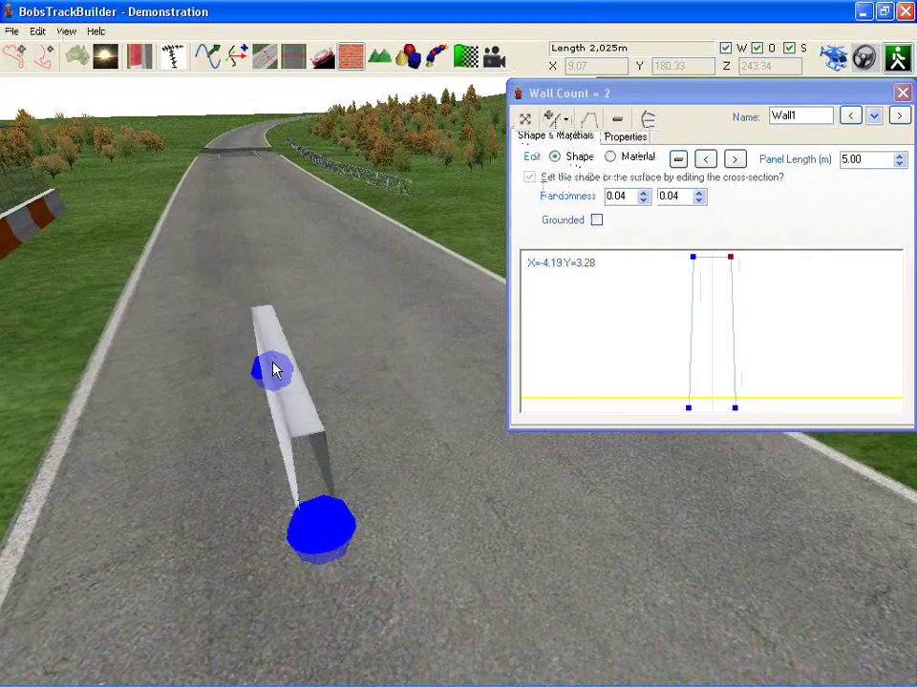
middle_drag(294, 265, 280, 288)
Replace Wall2's cross-section with Skids01 from the Marks group.
right_click(637, 284)
click(672, 295)
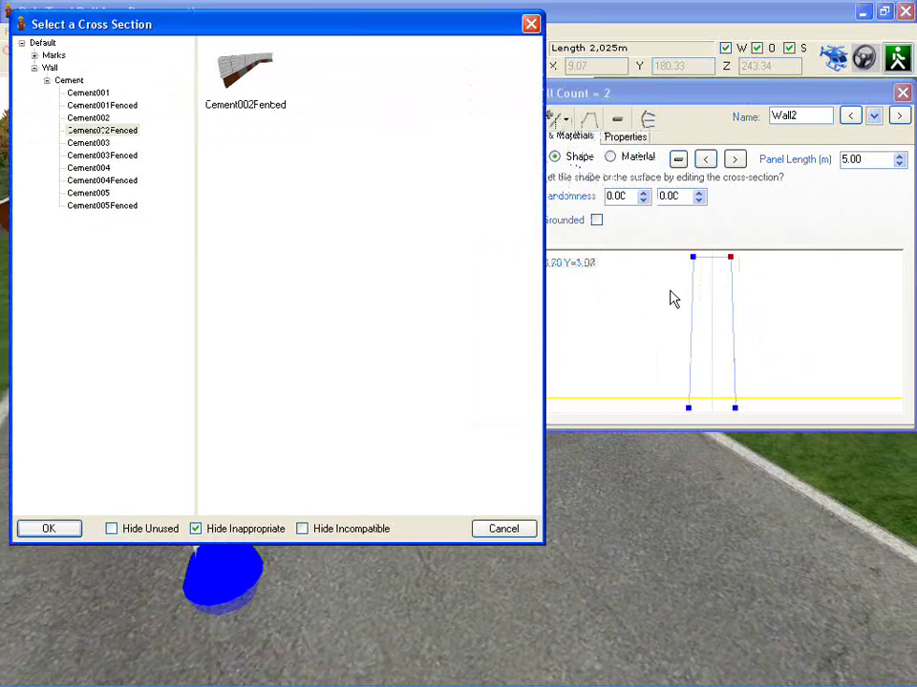
click(53, 56)
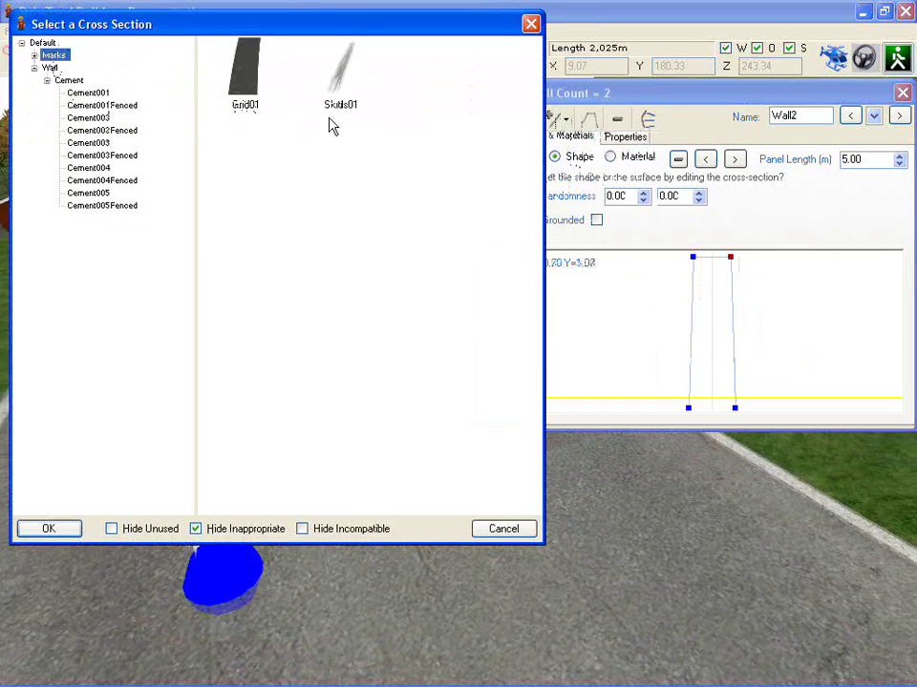
click(345, 79)
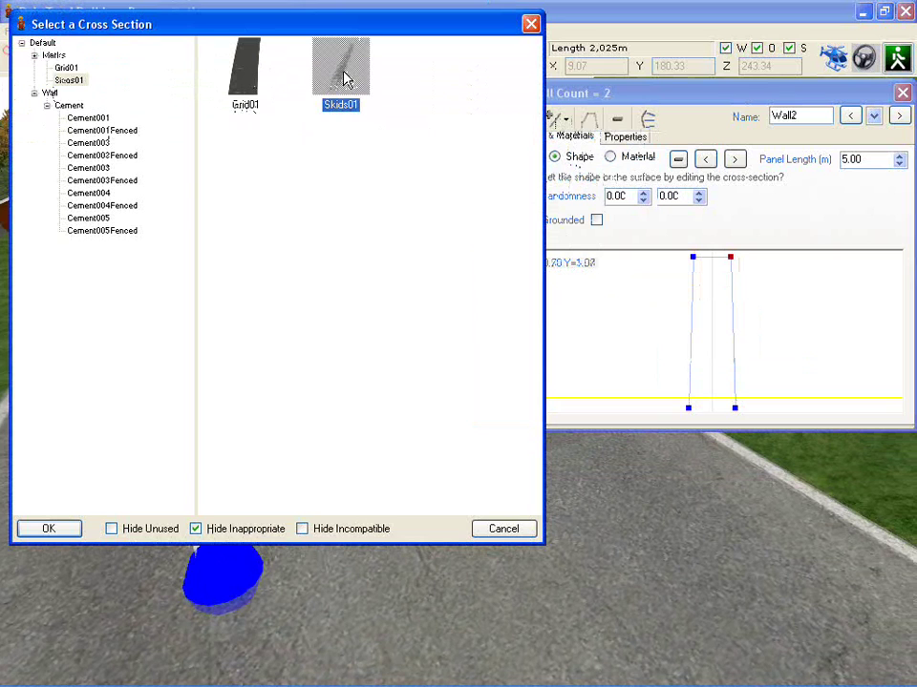
click(67, 531)
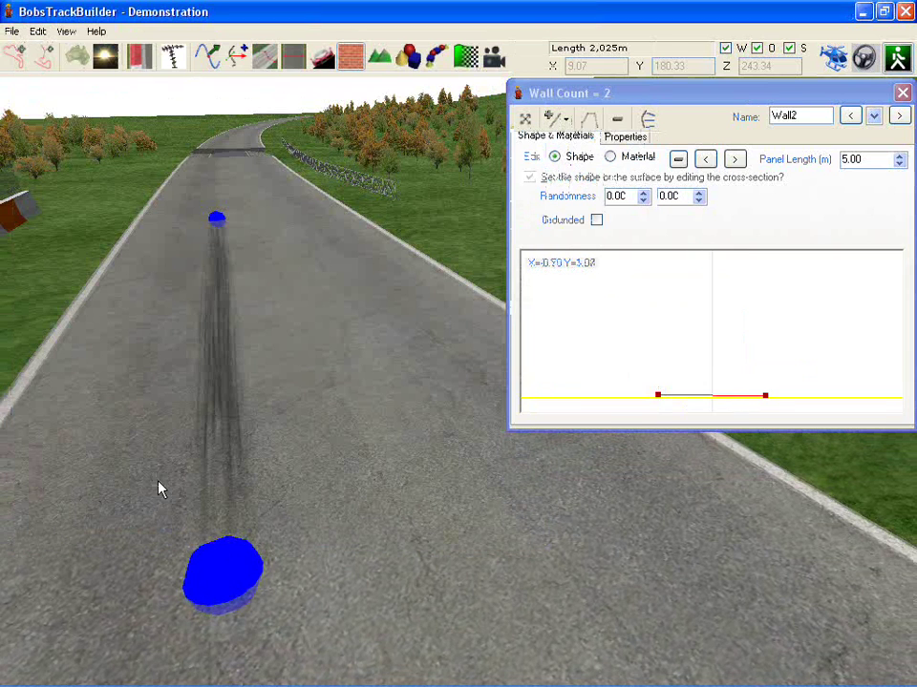
Move the skid mark's far end closer and its near end toward the walled side of the road, angling it across the lane.
click(524, 116)
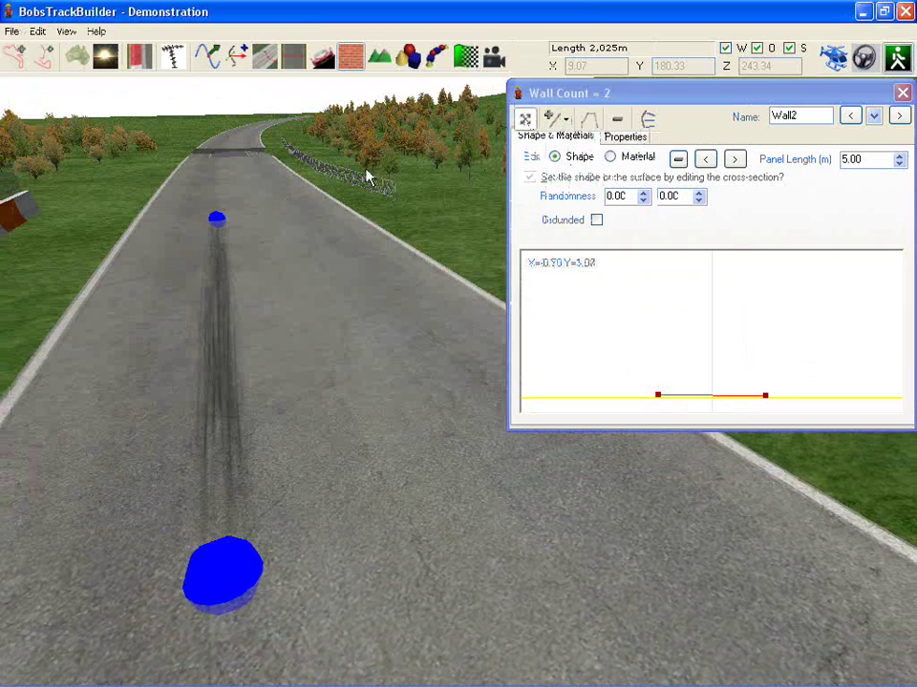
drag(221, 229, 193, 313)
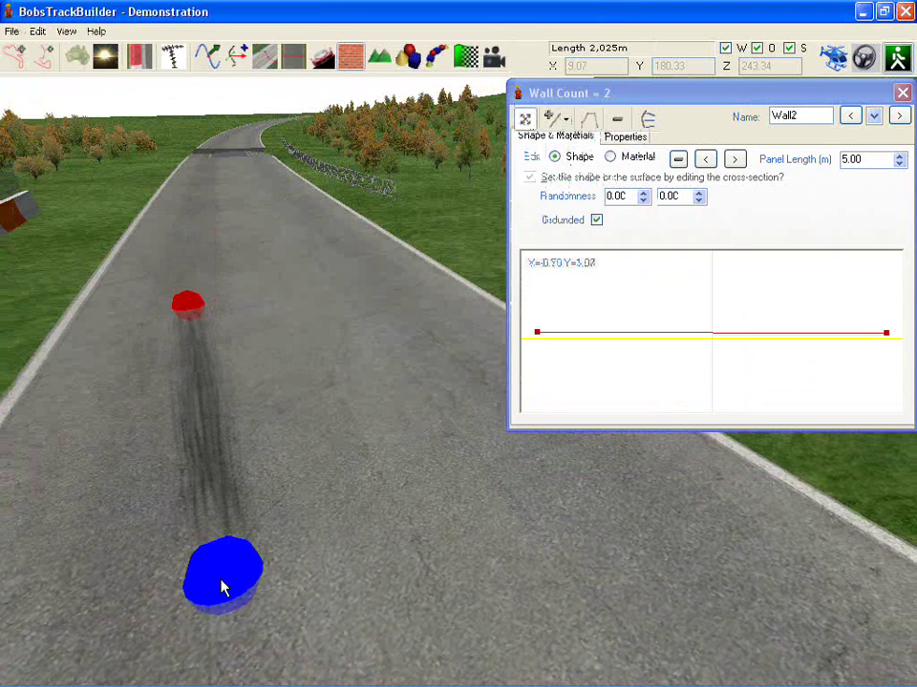
drag(220, 589, 65, 595)
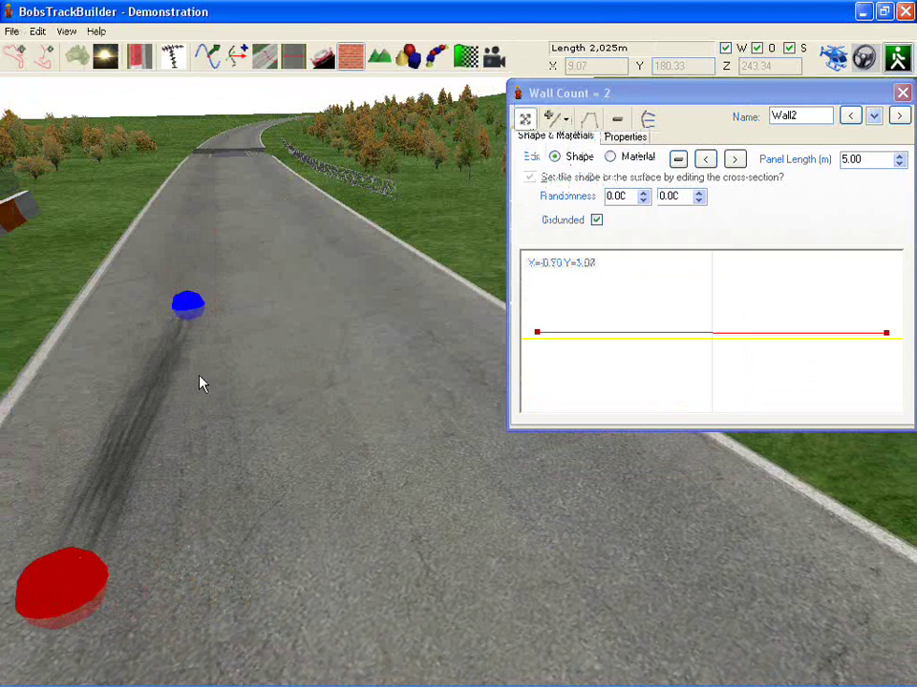
Duplicate the skid mark three times, placing the copies beside and ahead of the original on the road.
click(155, 403)
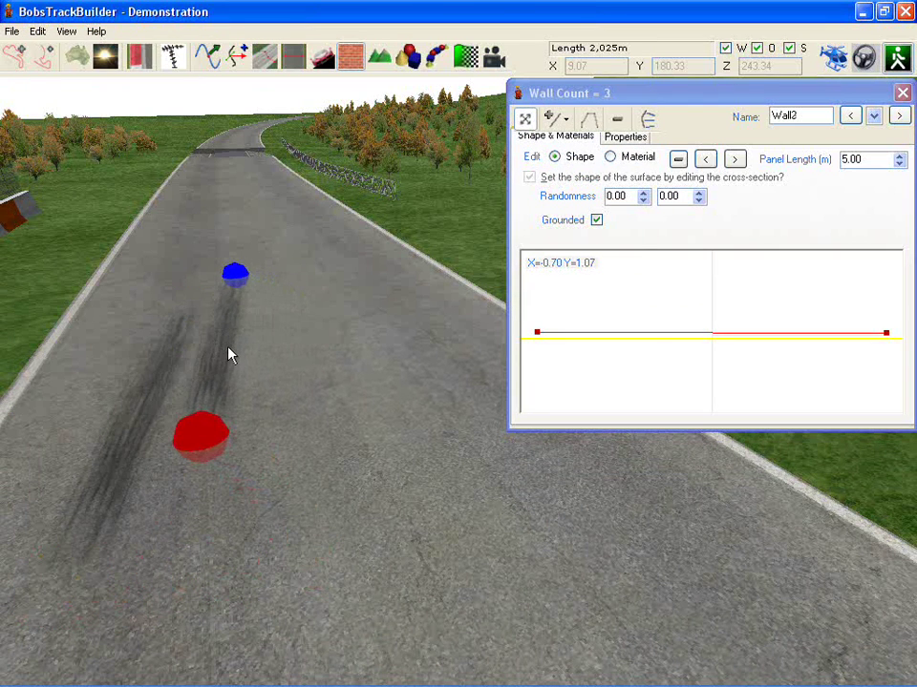
click(229, 354)
click(276, 310)
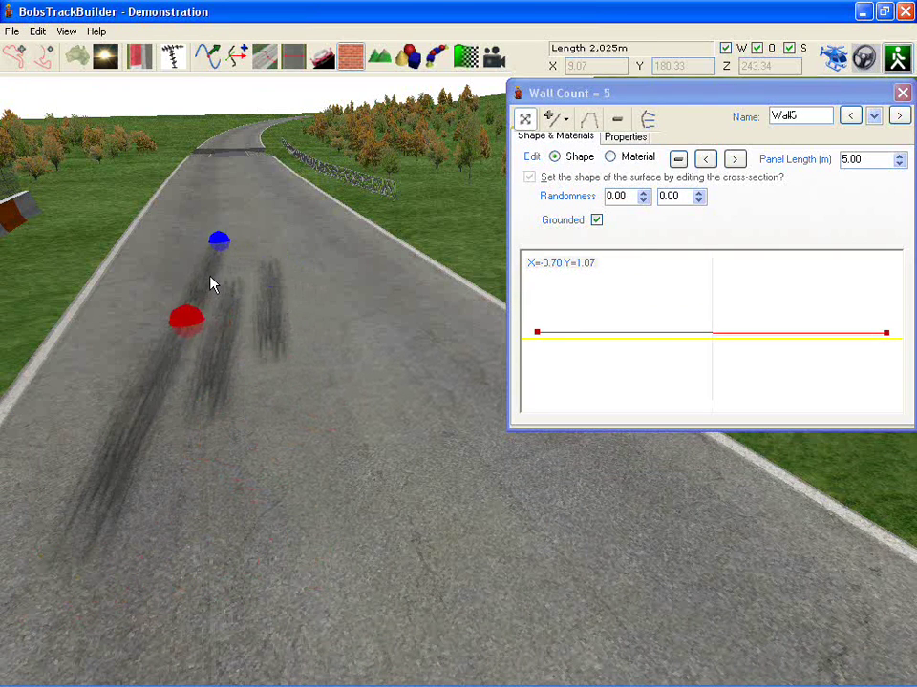
Replace Wall5's skid cross-section with Grid01 from the Marks group.
right_click(345, 376)
right_drag(304, 363, 268, 359)
right_click(638, 347)
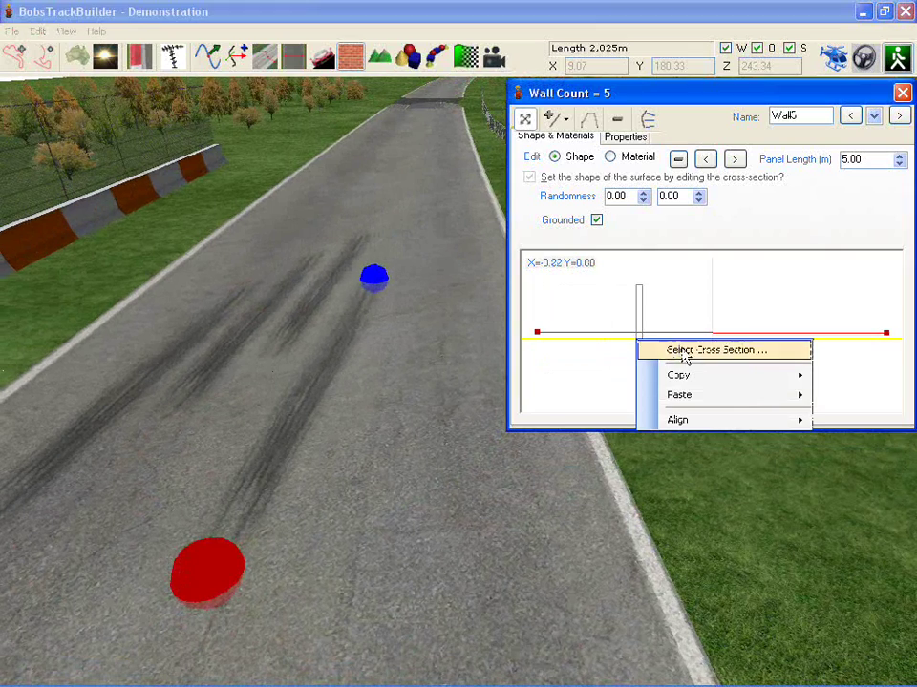
click(683, 350)
click(75, 82)
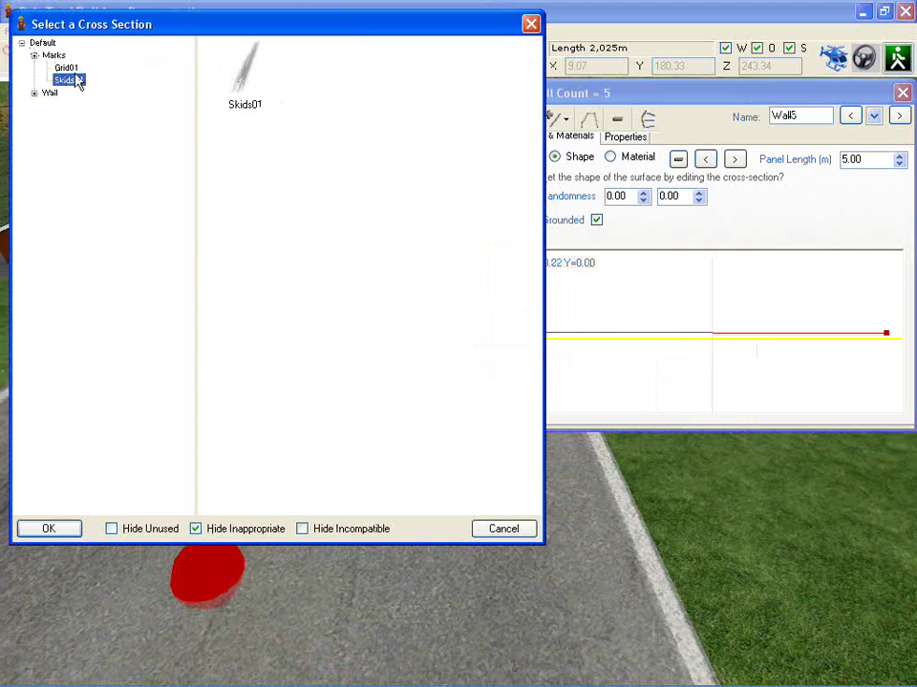
click(65, 67)
click(251, 72)
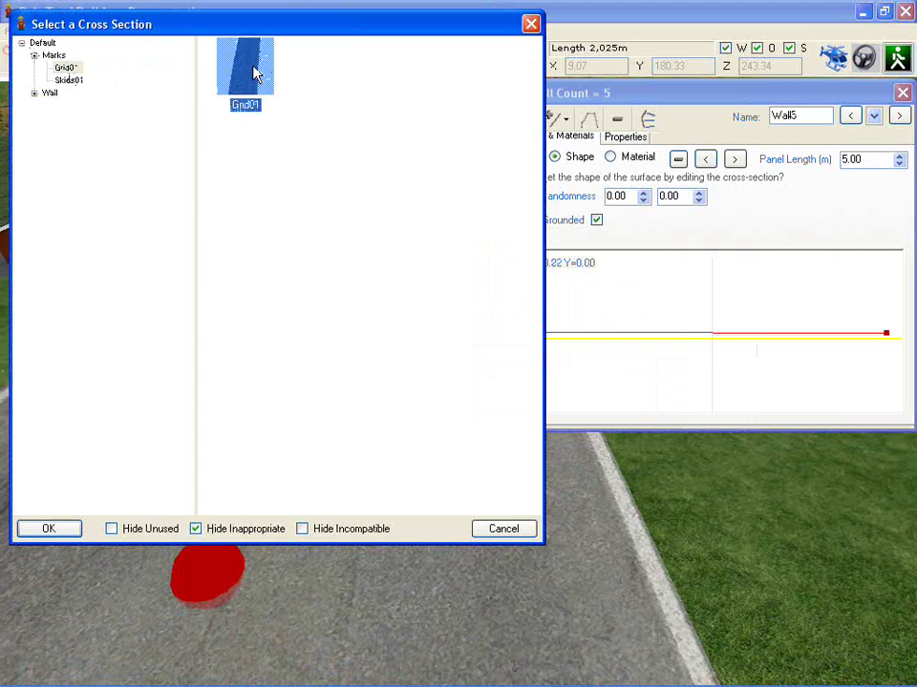
click(46, 529)
Extend the grid marking's far end well down the road and set its material's Per Meter value to 4.00.
scroll(233, 441, down, 3)
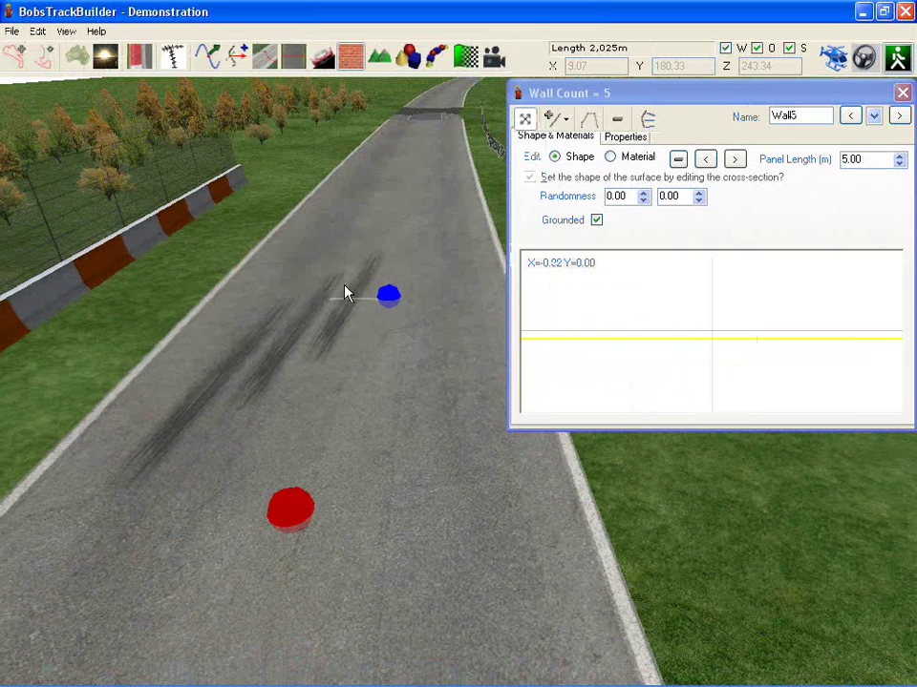
drag(396, 306, 426, 161)
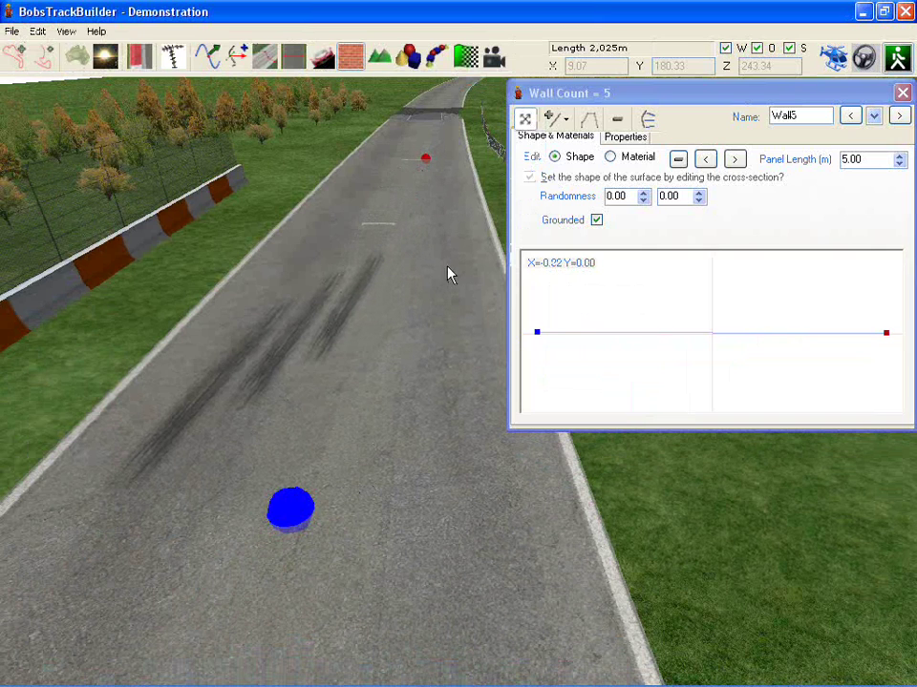
click(625, 159)
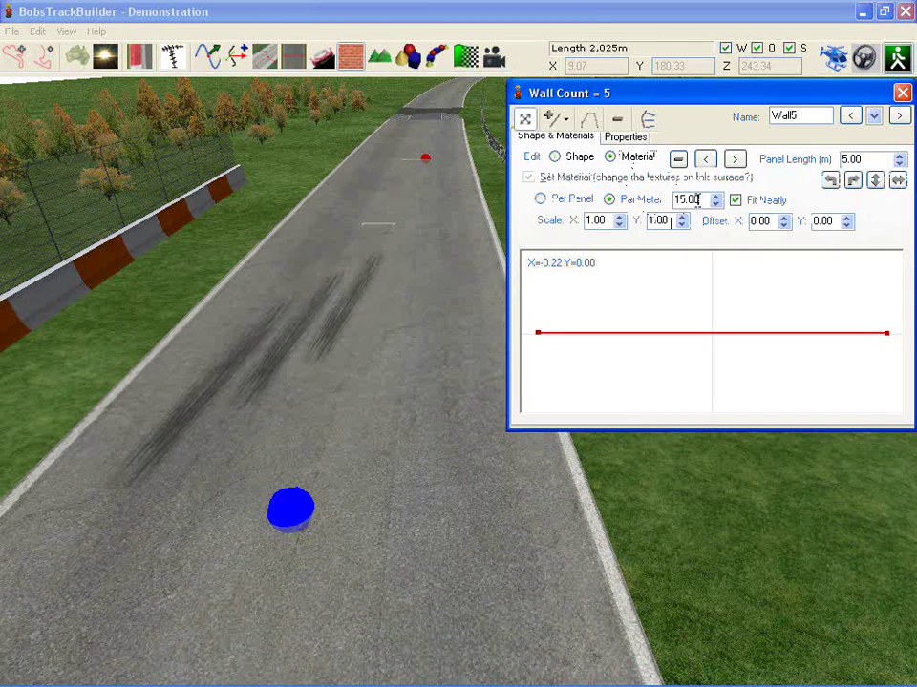
drag(702, 199, 657, 207)
text(4)
click(453, 313)
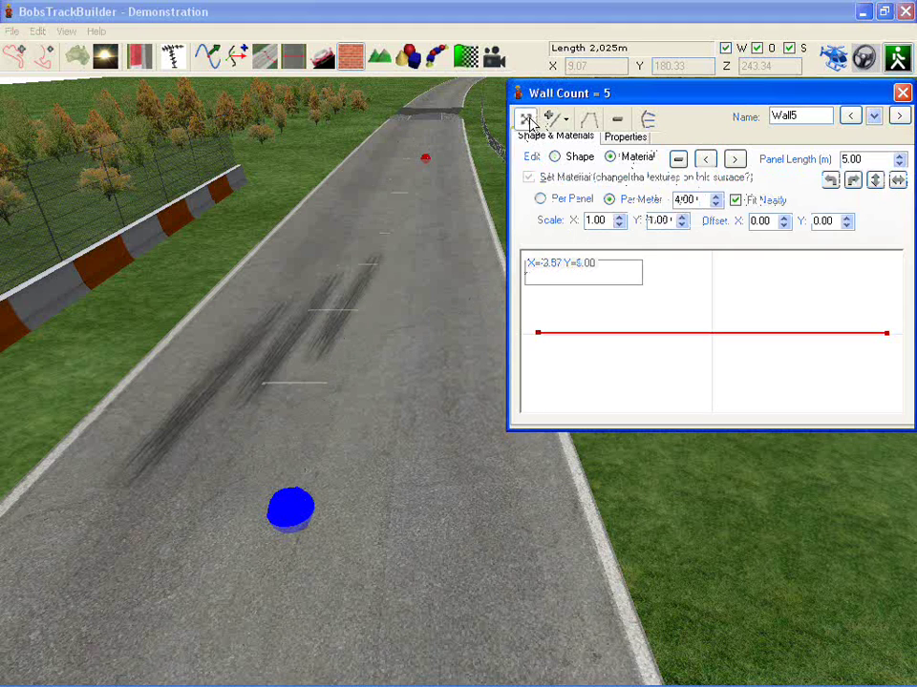
Move the grid marking's near end away from the walled side of the road and bring its far end closer.
drag(297, 498, 423, 547)
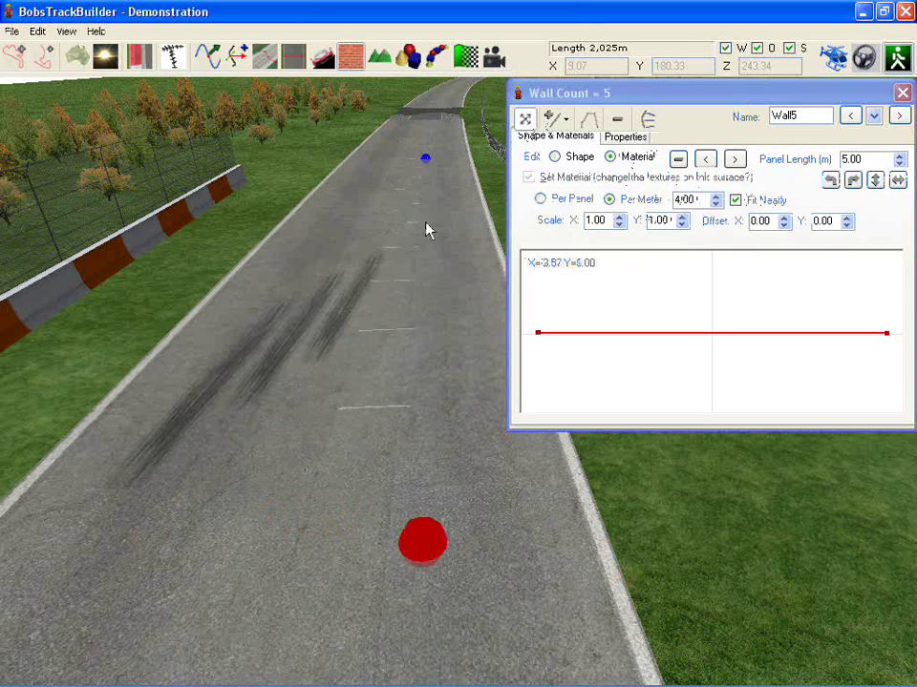
drag(433, 158, 433, 210)
scroll(410, 399, up, 5)
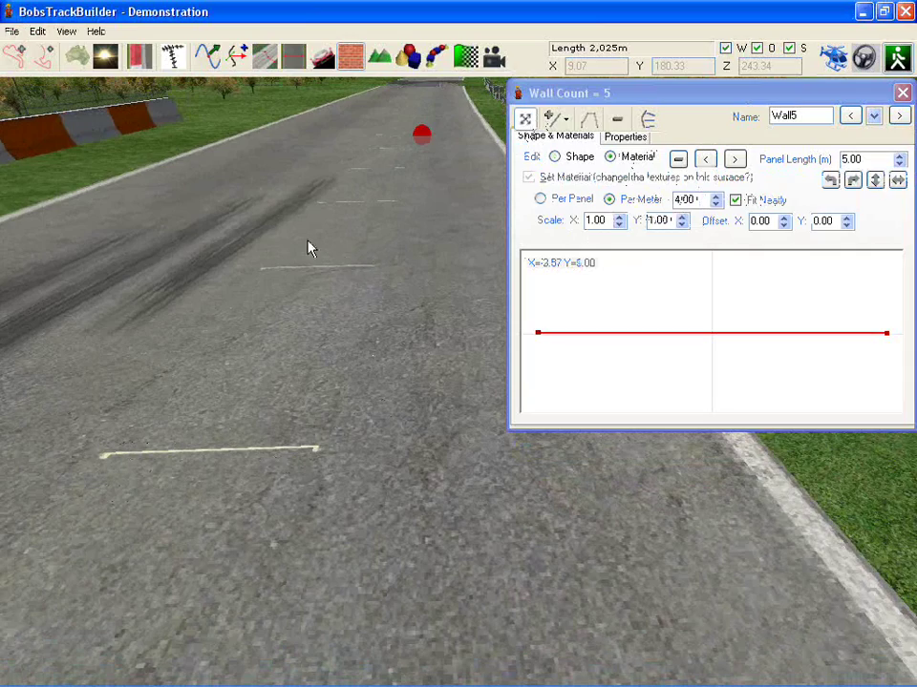
scroll(330, 229, down, 6)
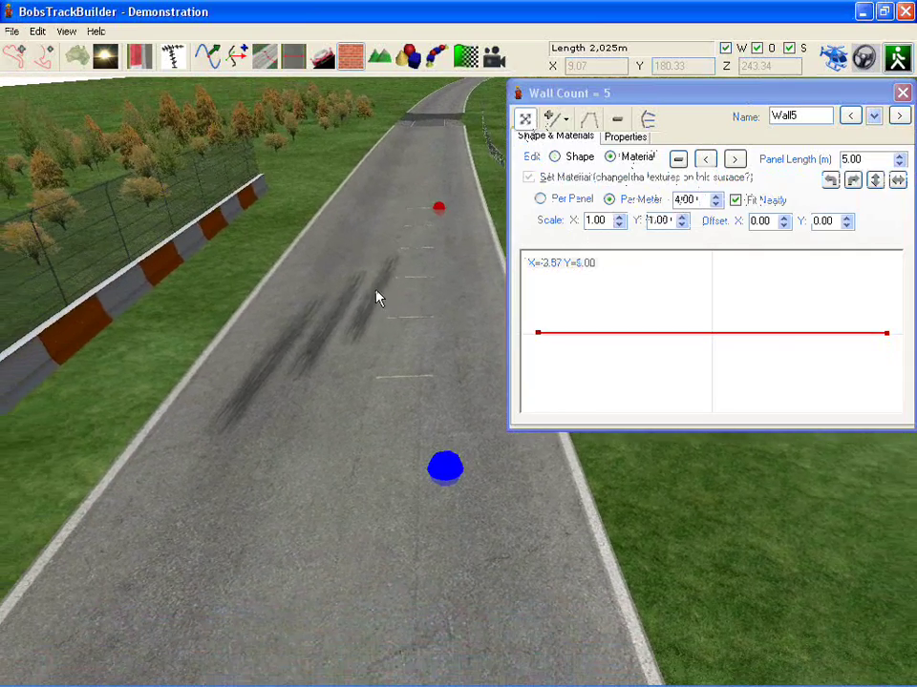
Duplicate the grid marking beside the original, toward the walled side of the road, and close the wall settings to view the result.
ctrl+drag(412, 343, 300, 386)
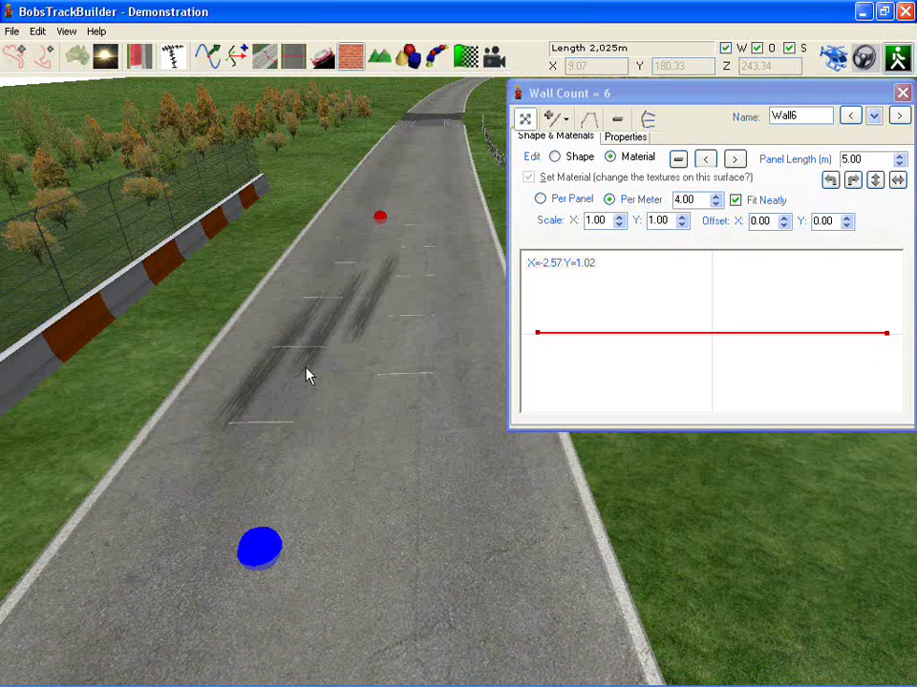
middle_drag(388, 185, 358, 540)
middle_drag(335, 341, 411, 682)
middle_drag(412, 420, 372, 431)
right_drag(373, 431, 361, 462)
scroll(417, 458, down, 6)
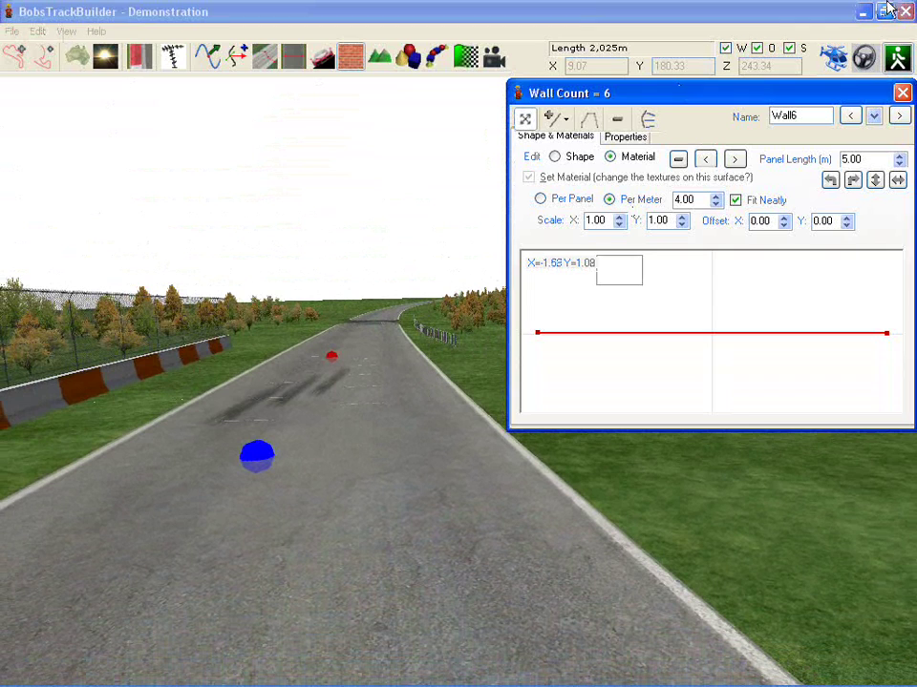
click(902, 93)
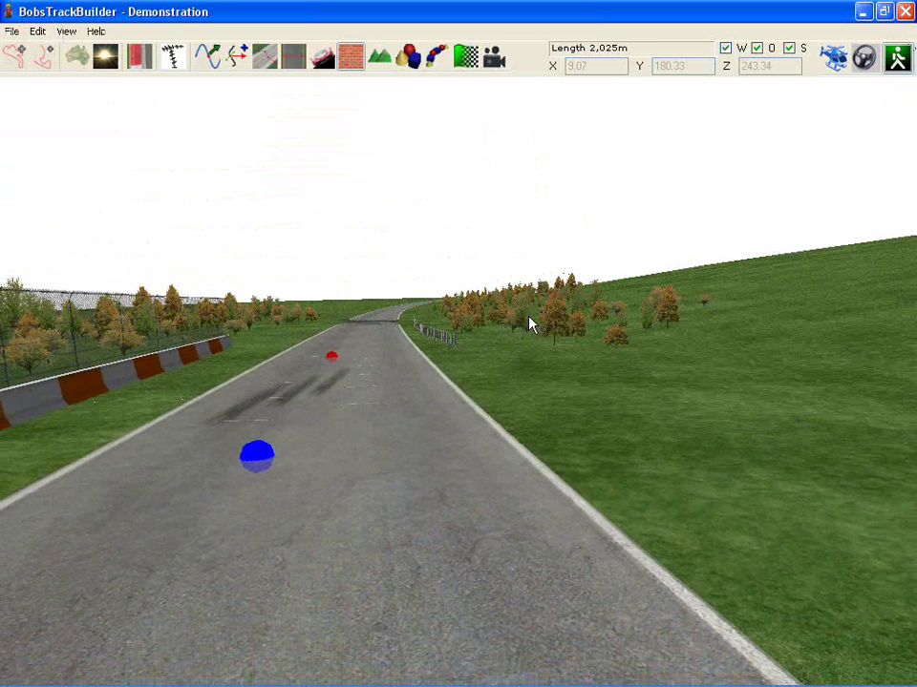
right_drag(528, 324, 511, 335)
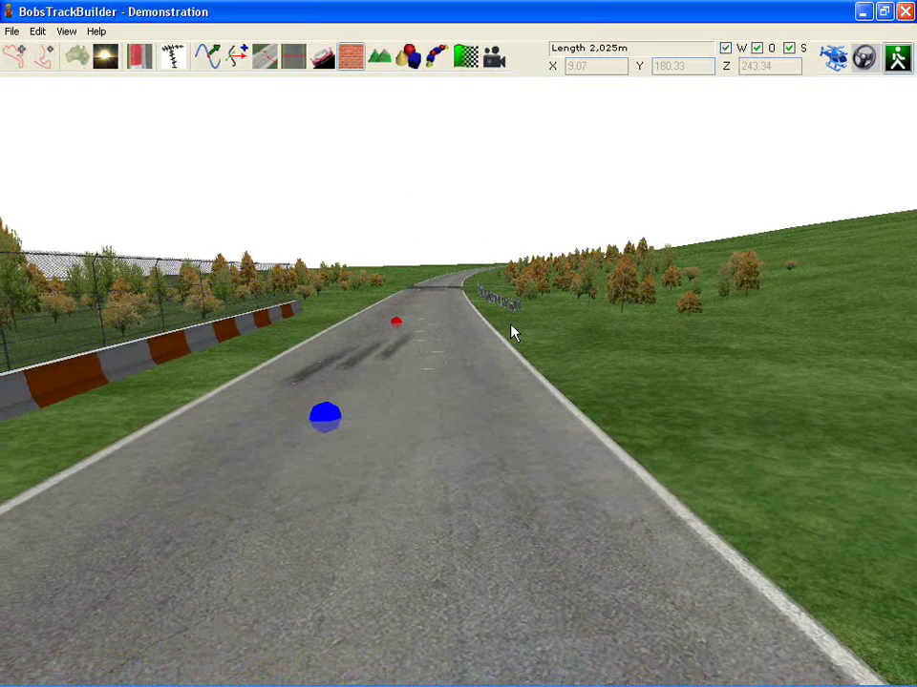